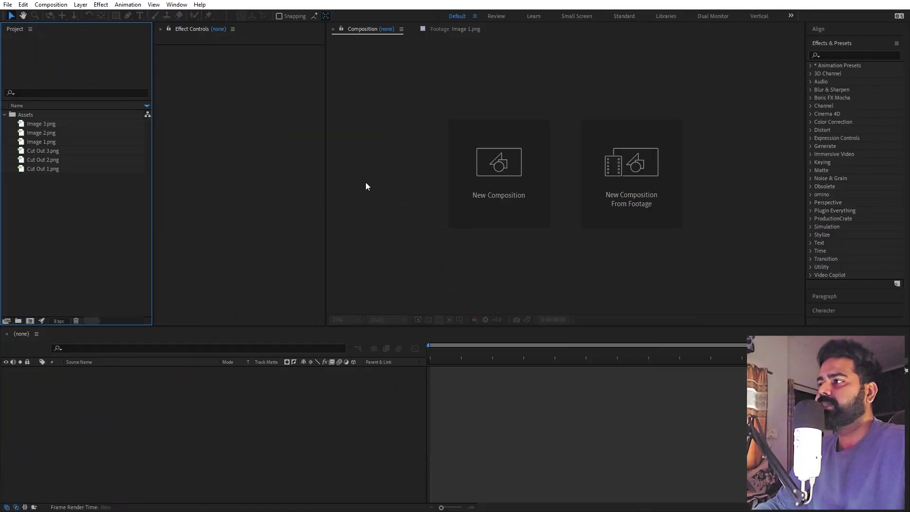
- Preview the footage Image 2.png and its transparent counterpart Cut Out 2.png for comparison
double_click(41, 133)
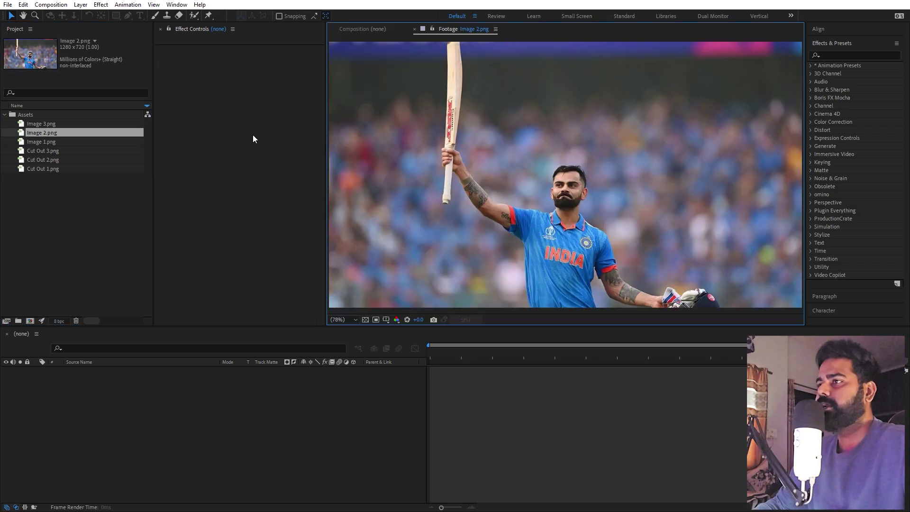
double_click(42, 159)
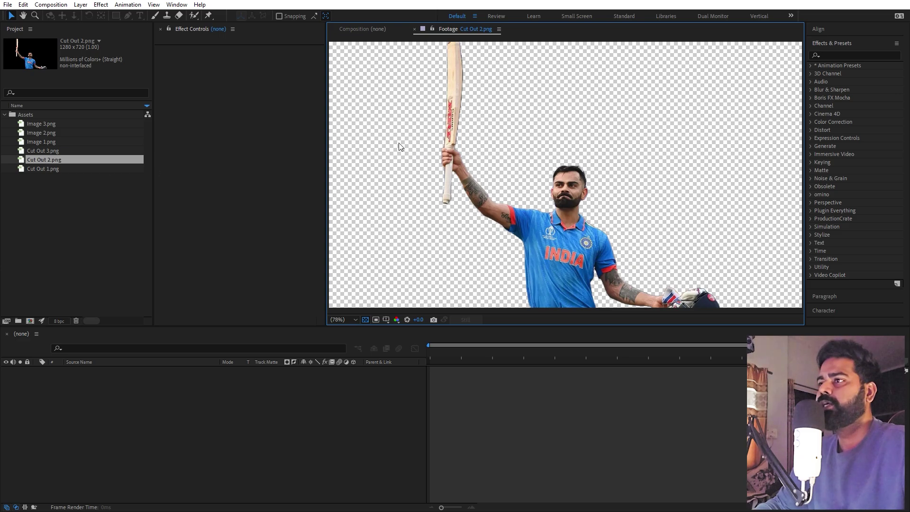
double_click(50, 132)
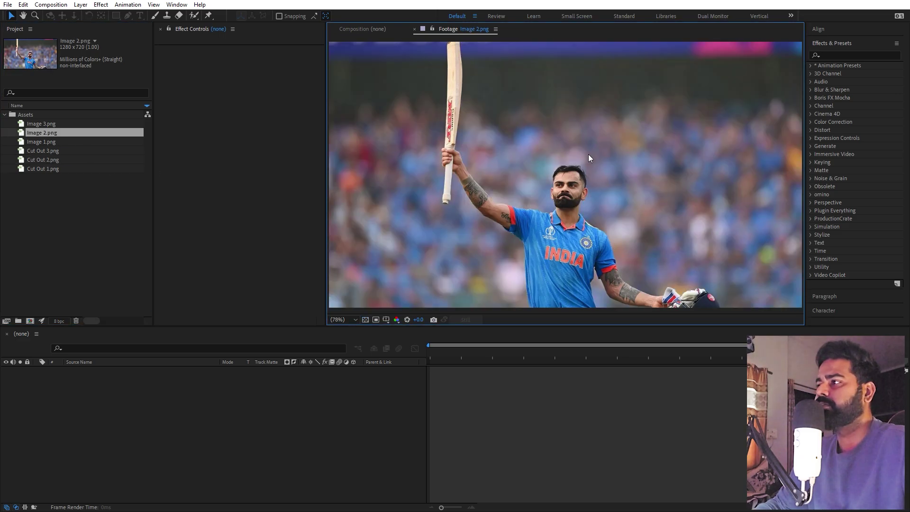
- Switch to the browser to view the free background remover search results, and return to After Effects
key(alt+Tab)
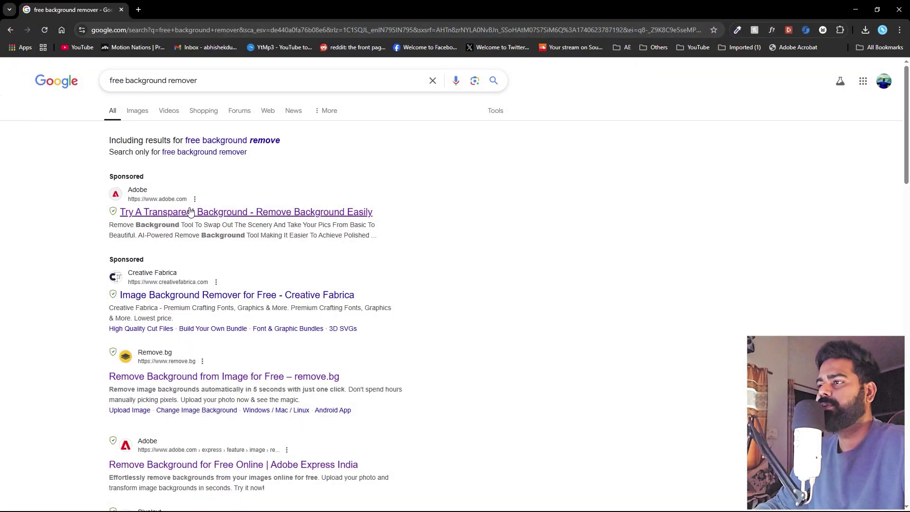
click(898, 9)
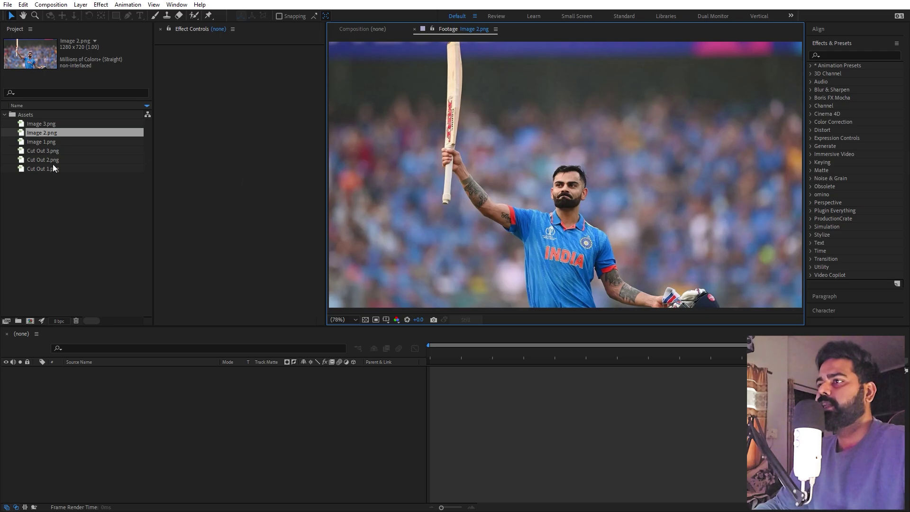
click(55, 226)
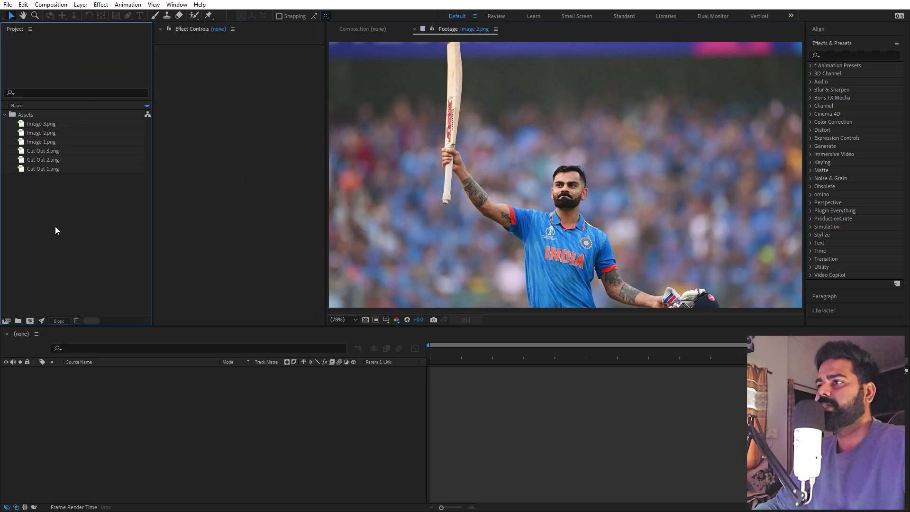
- Create a composition named Main at 1920x1080, 30 fps, with a 30-second duration
click(136, 423)
click(51, 4)
click(57, 17)
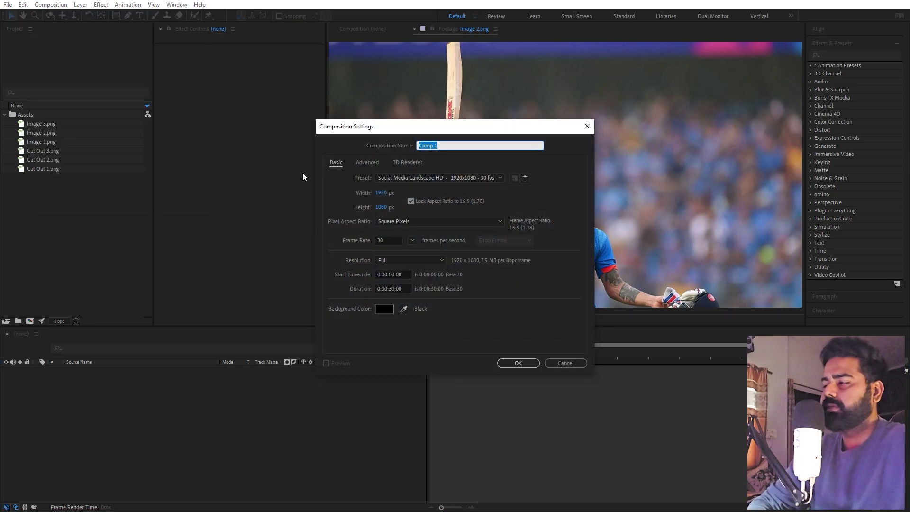
text(Main)
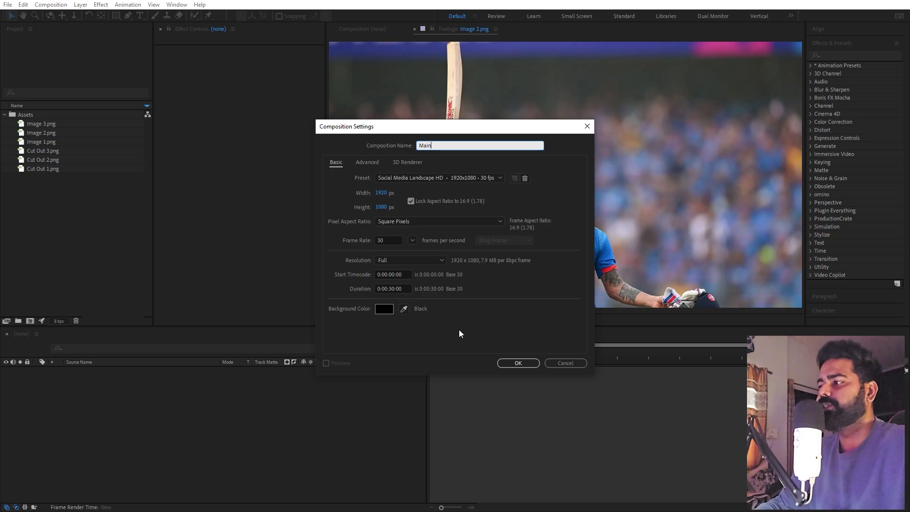
click(519, 362)
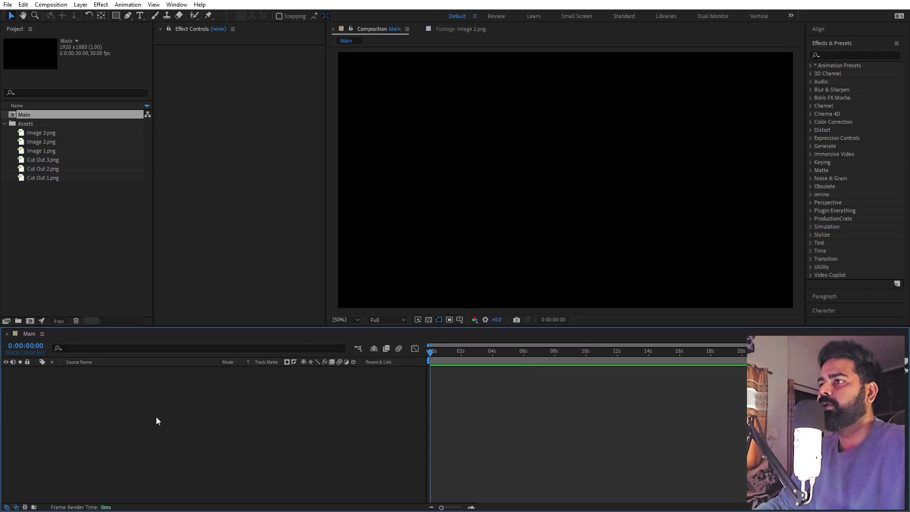
- Create a second composition named Image with the same 1920x1080, 30 fps, 30-second settings
click(51, 5)
click(56, 21)
text(Image)
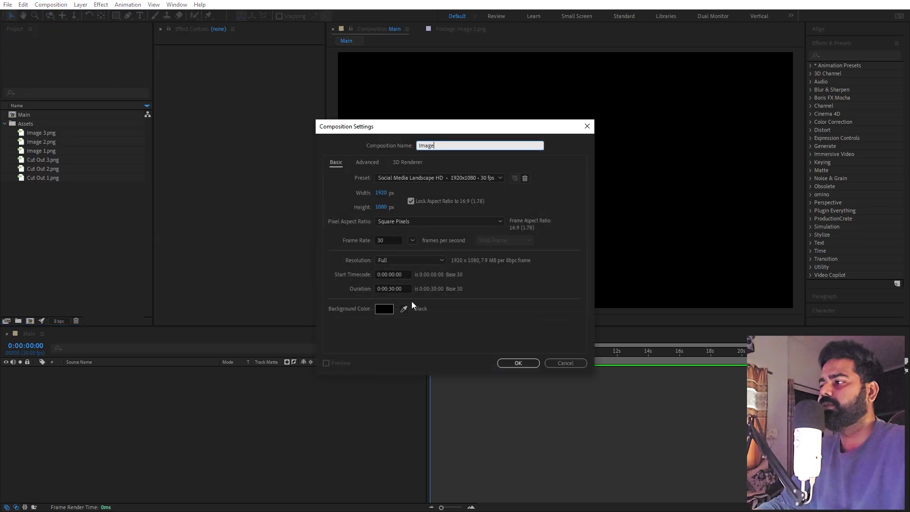
click(518, 363)
- Create a third composition named Image CutOut at 1920x1080, 30 fps, lasting 30 seconds
click(50, 4)
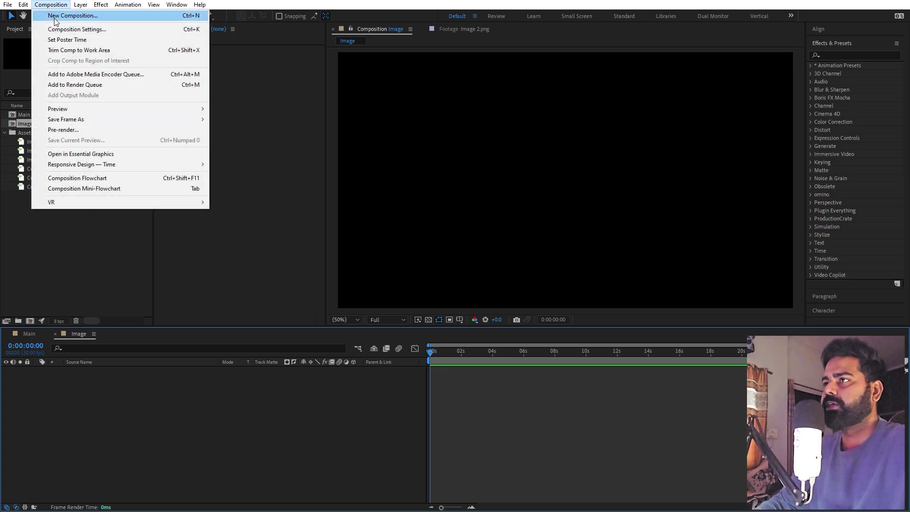
click(55, 20)
text(Image )
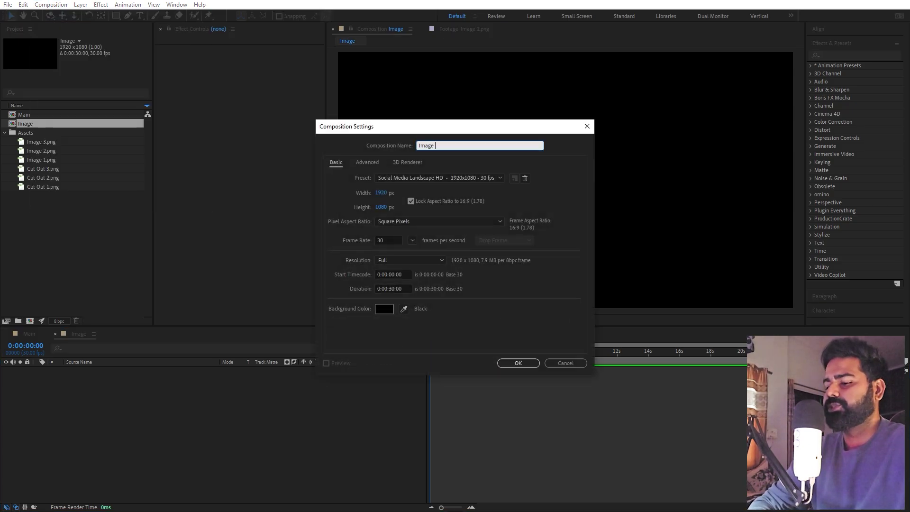
text(CutOut)
click(517, 363)
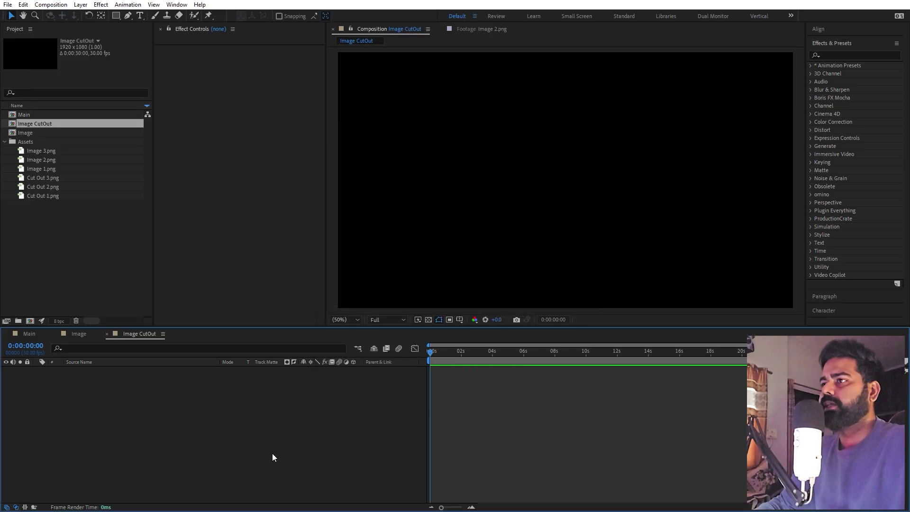
- Add Image 2.png to the Image composition and set its scale to 150%
click(79, 333)
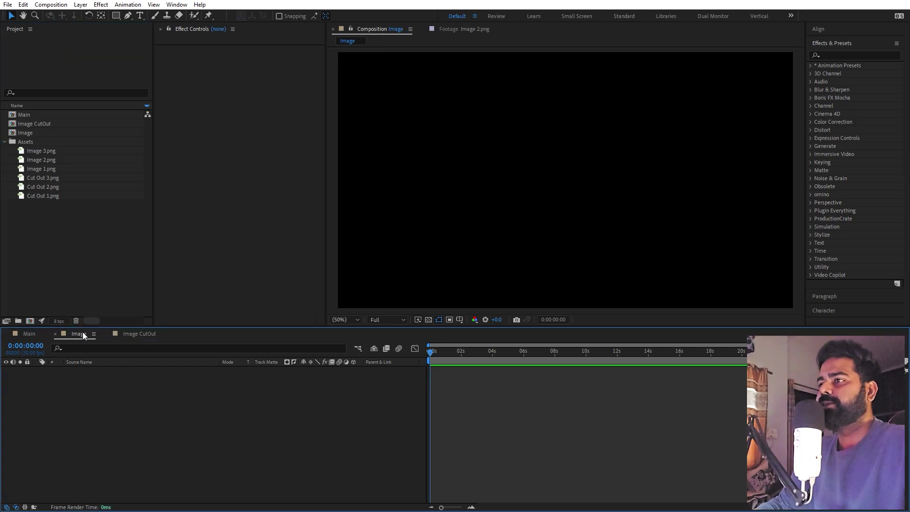
click(42, 161)
drag(44, 158, 98, 407)
key(s)
drag(312, 383, 341, 386)
click(316, 378)
text(150)
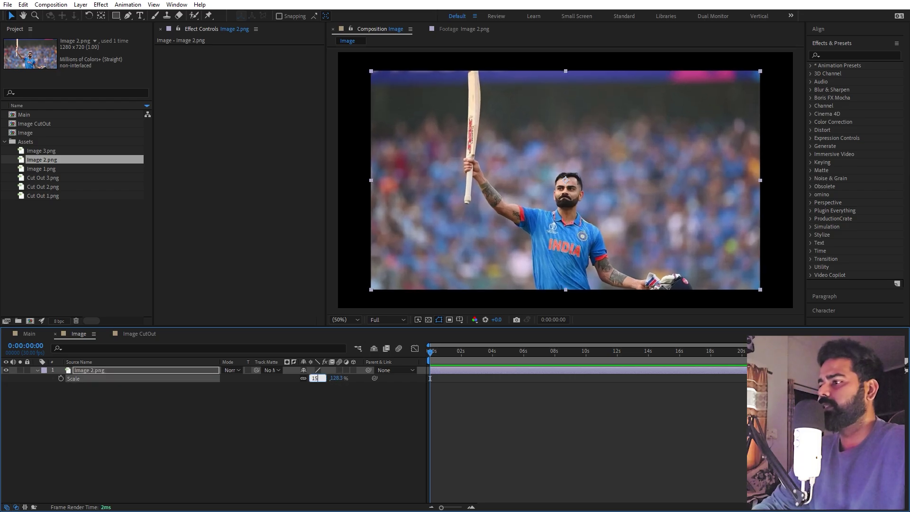
key(Return)
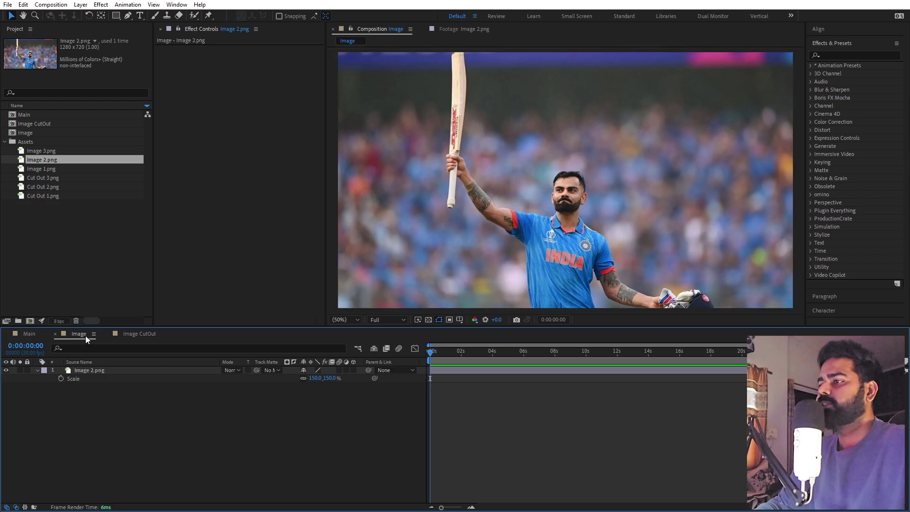
- Add Cut Out 2.png to the Image CutOut composition and set its scale to 150%
click(137, 333)
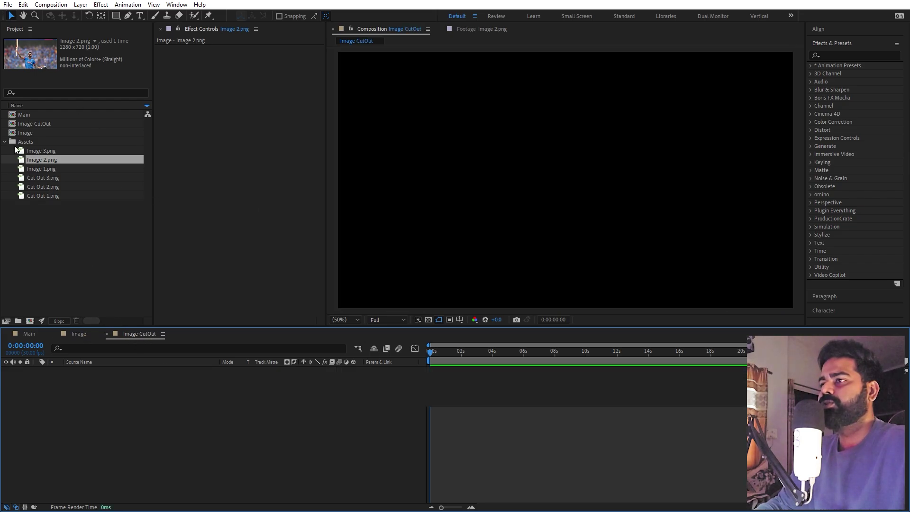
click(42, 188)
drag(40, 184, 88, 421)
key(s)
click(315, 378)
text(150)
key(Return)
click(366, 428)
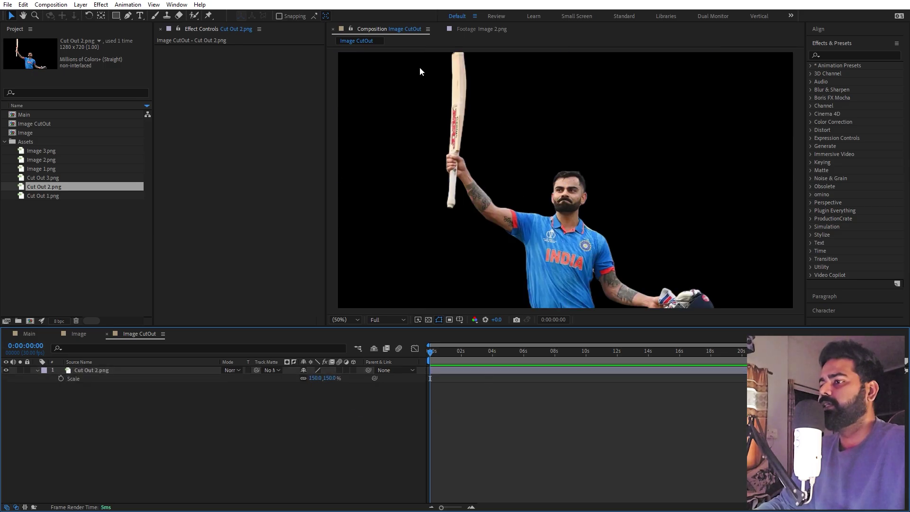
- Add a full-size off-white solid with color EAEAEA to the Main composition
click(28, 334)
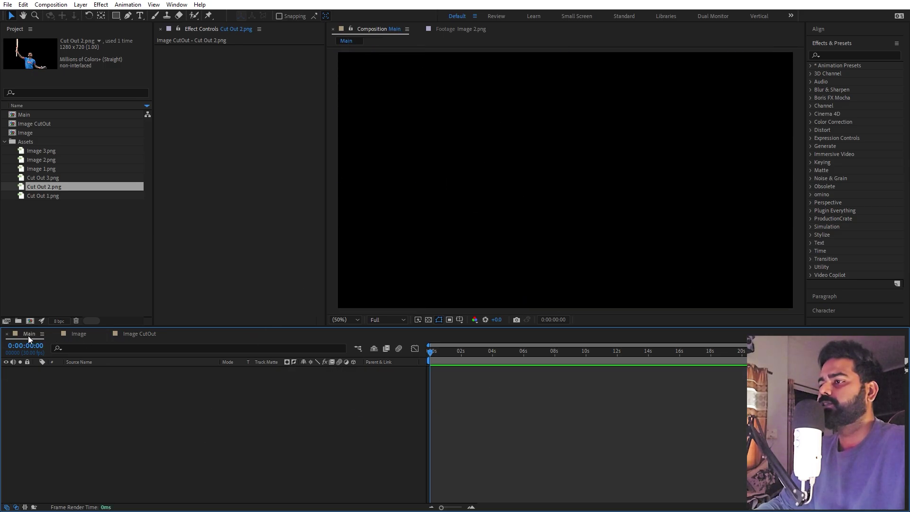
right_click(115, 437)
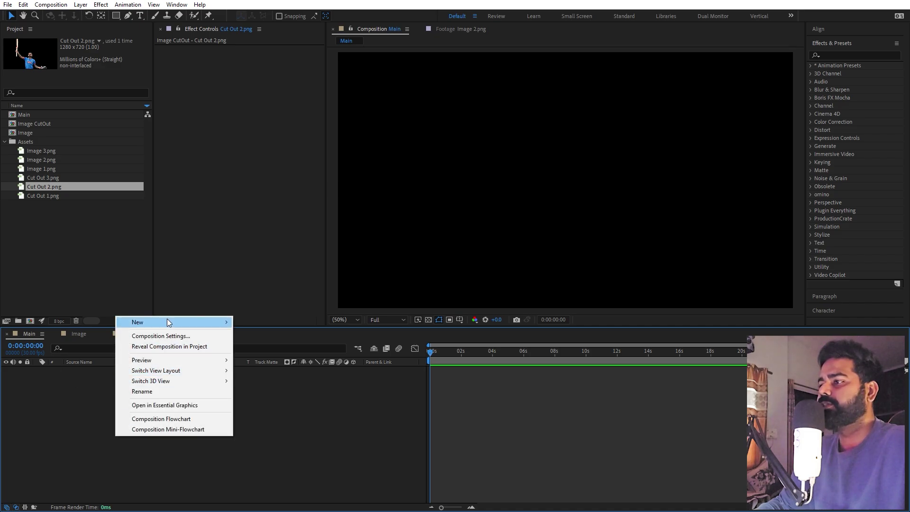
mouse_move(166, 318)
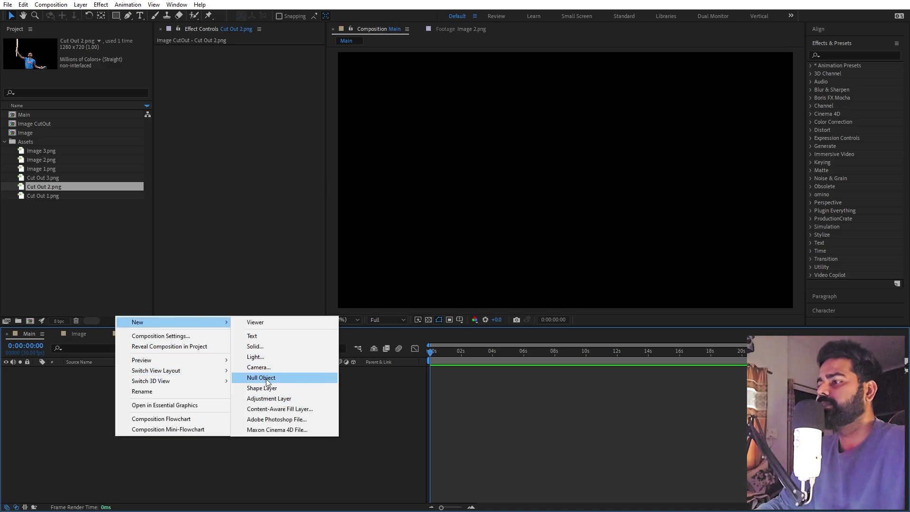
click(265, 346)
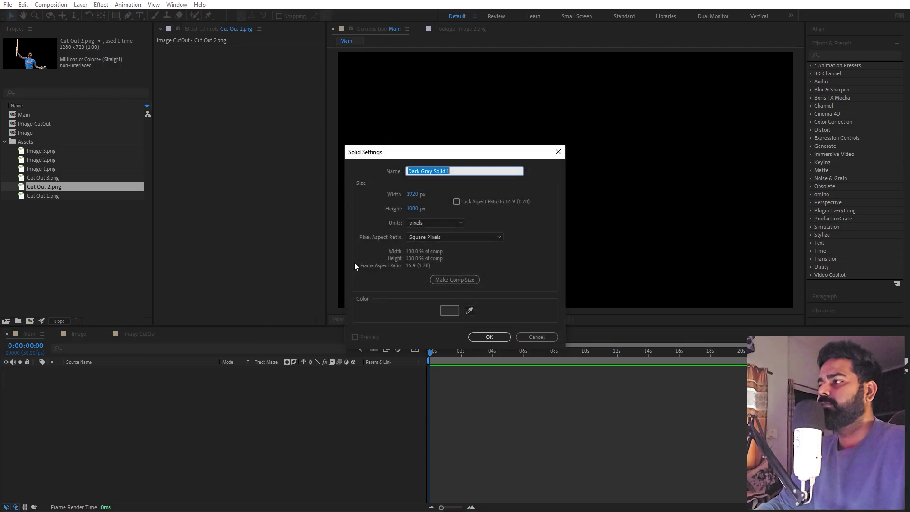
click(448, 311)
drag(65, 211, 41, 205)
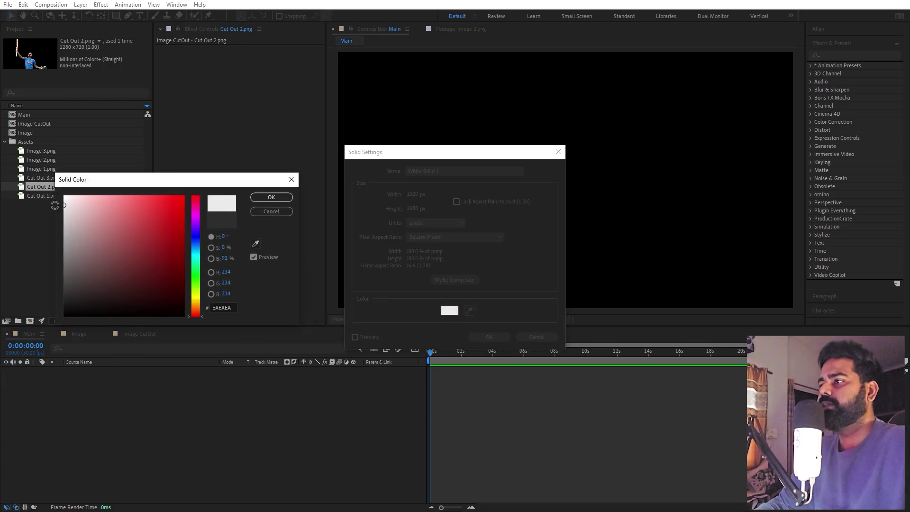
click(271, 197)
click(489, 336)
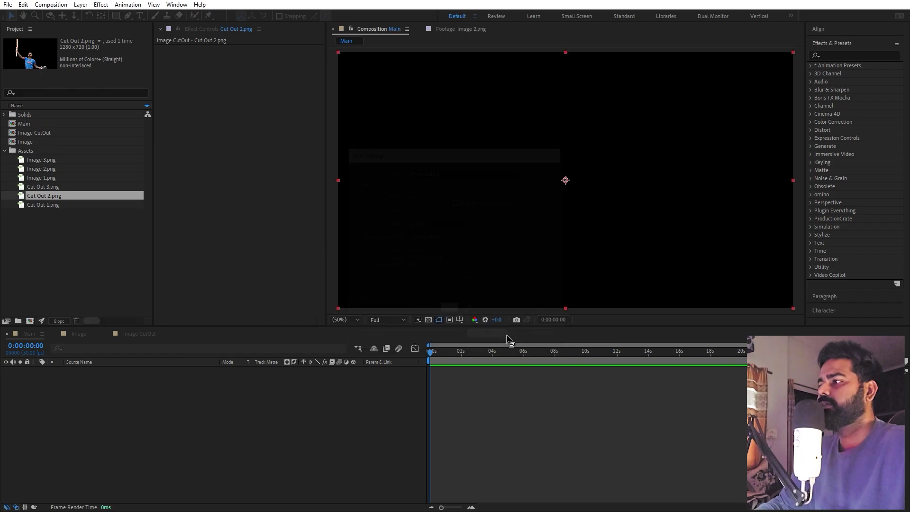
click(212, 467)
- Place the Image composition above the solid in Main, with Image CutOut as the top layer
click(53, 231)
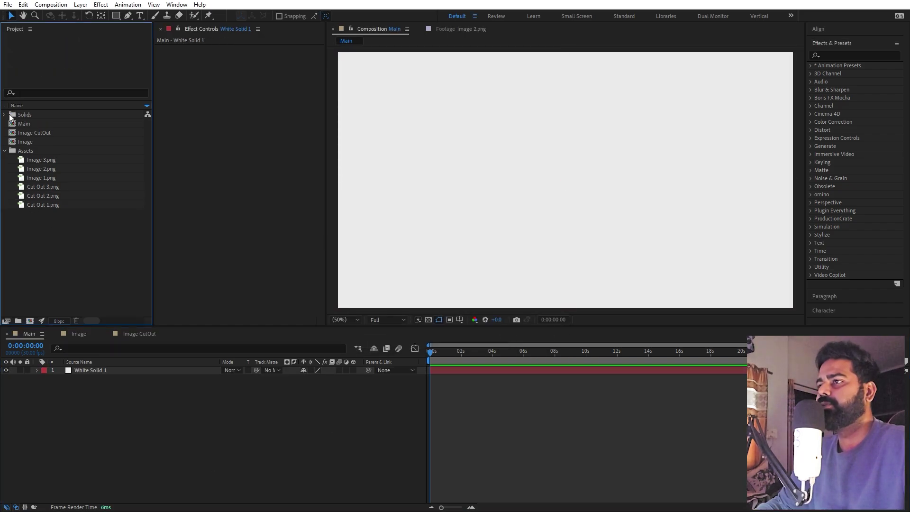
click(39, 141)
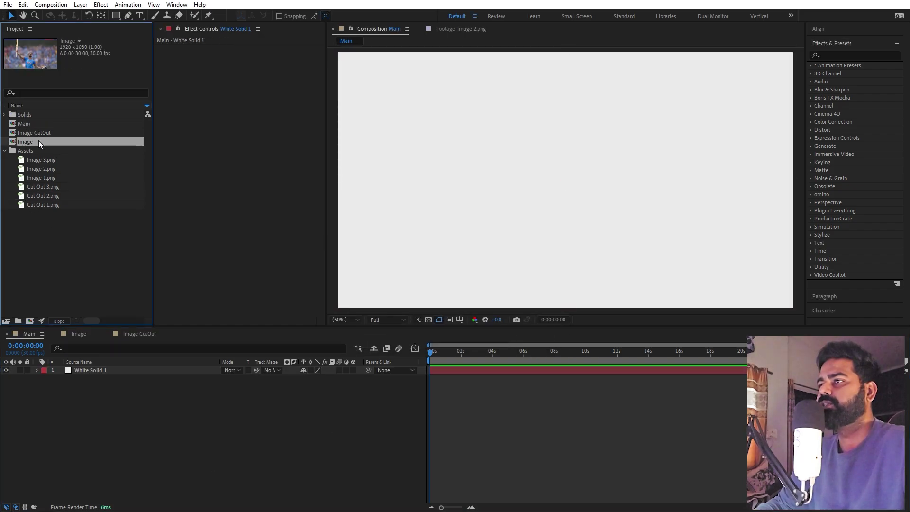
drag(37, 142, 93, 368)
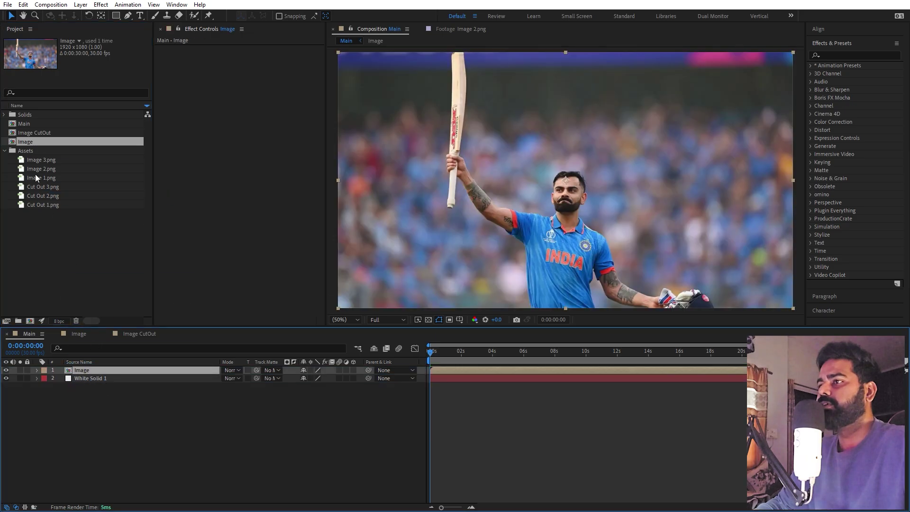
drag(37, 134, 92, 368)
click(135, 411)
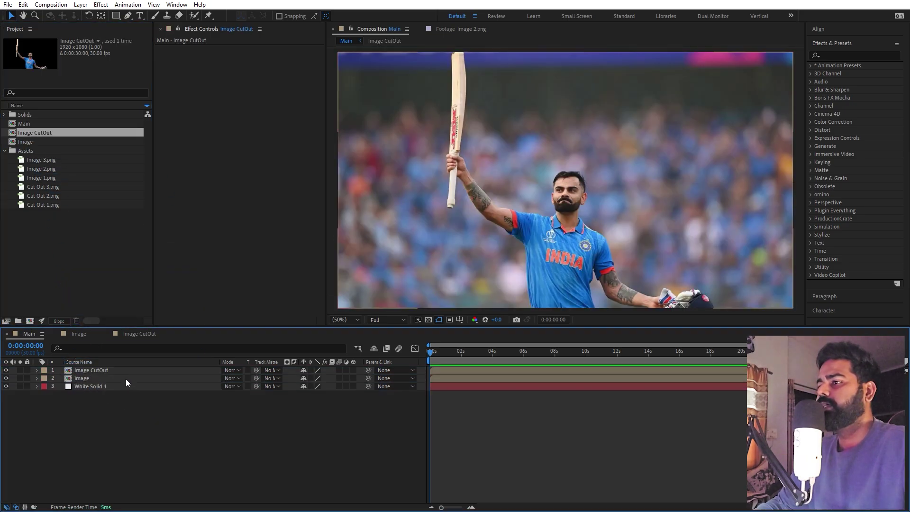
- Add a null object to Main and parent the Image CutOut and Image layers to it
right_click(124, 422)
mouse_move(212, 369)
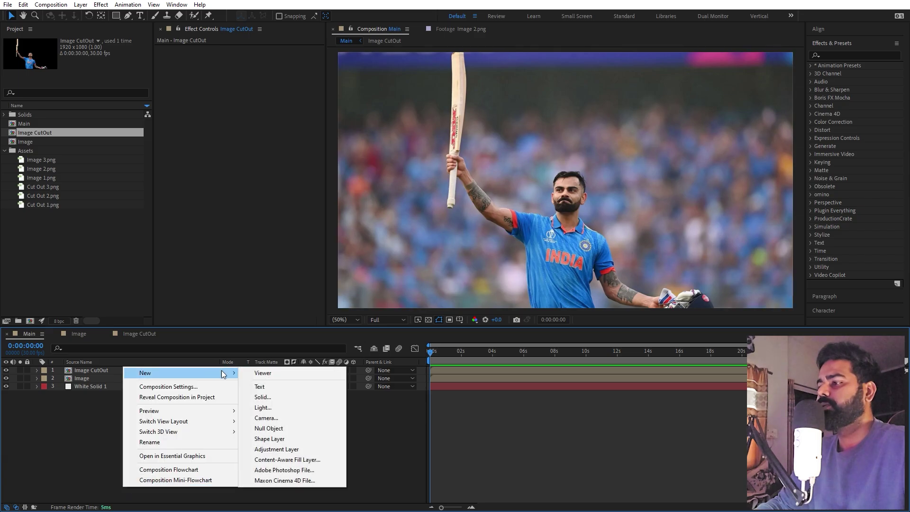
click(287, 428)
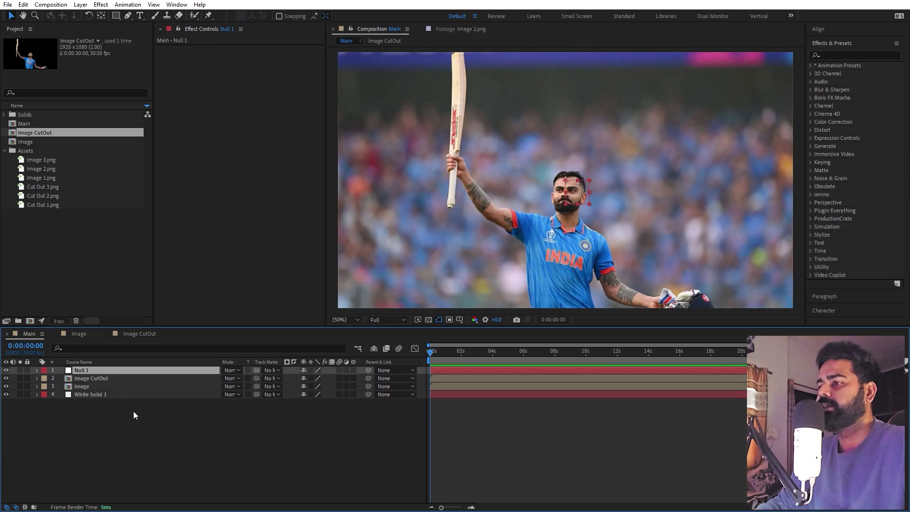
shift+click(104, 384)
click(92, 385)
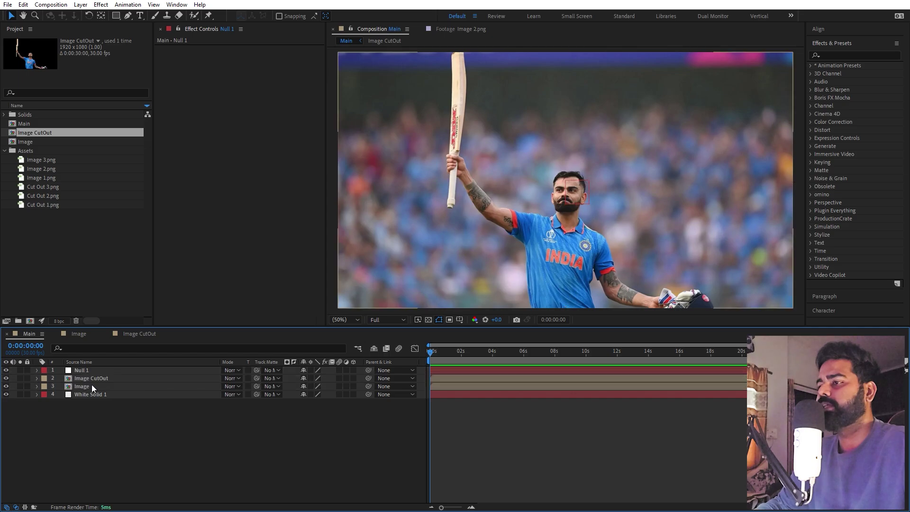
ctrl+click(96, 378)
drag(368, 378, 104, 368)
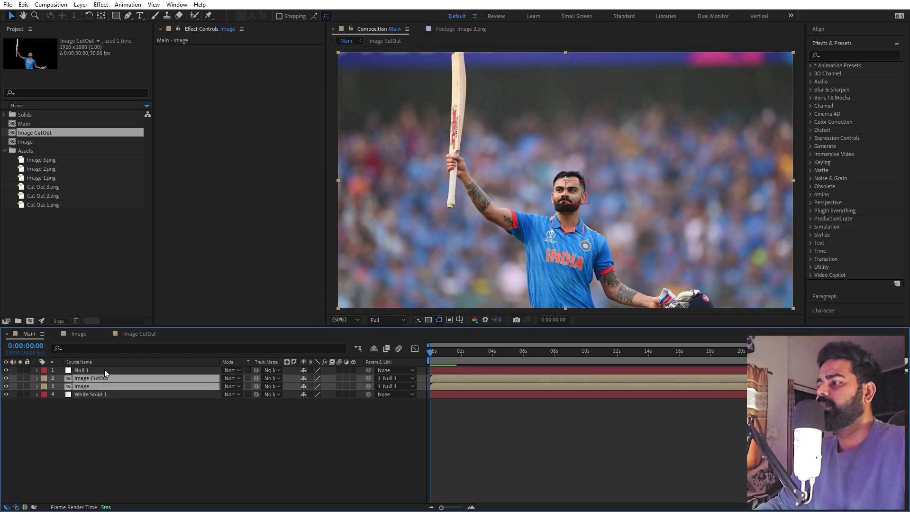
click(103, 444)
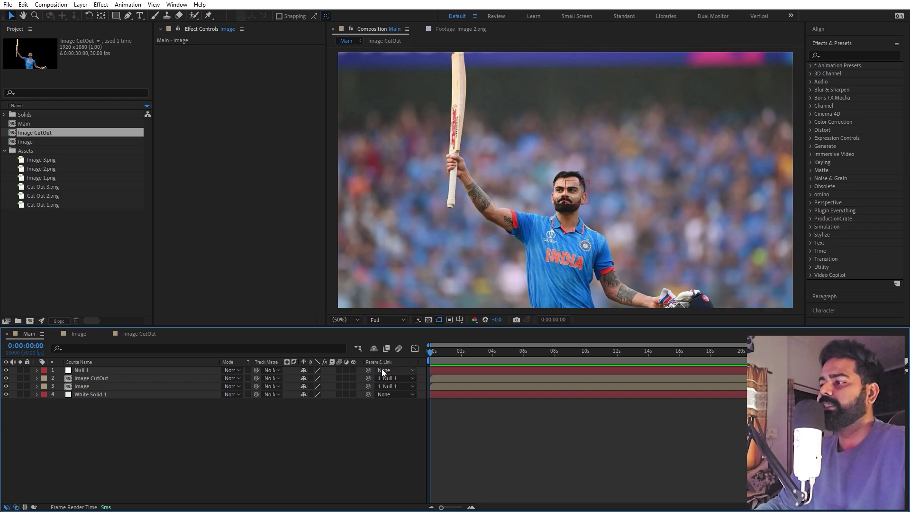
right_click(423, 360)
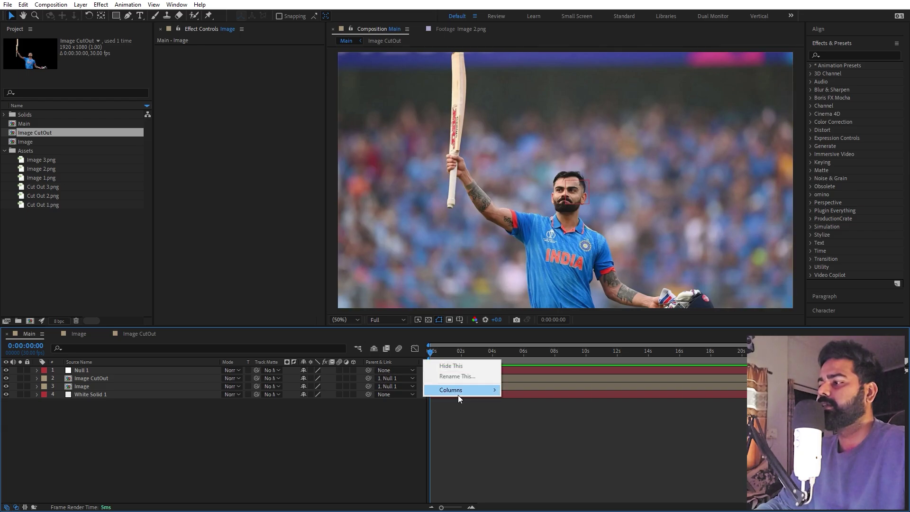
mouse_move(458, 391)
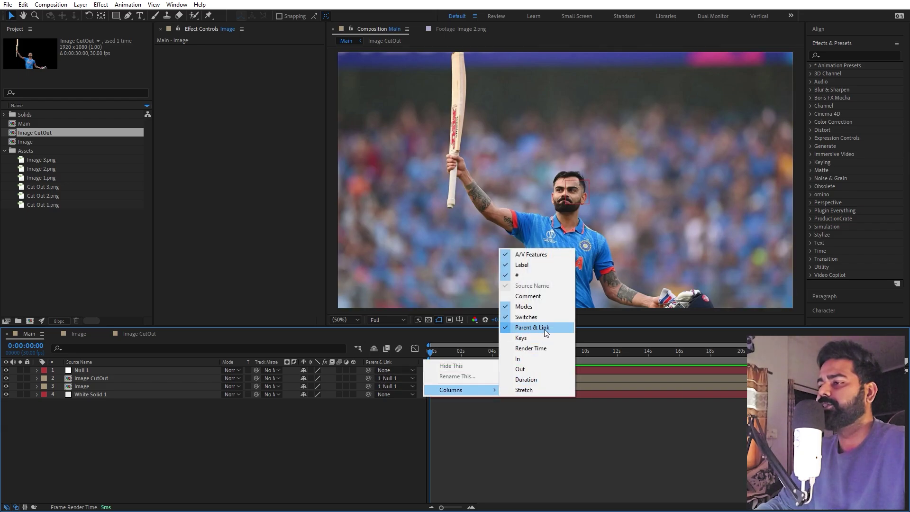
click(144, 477)
- Scale the Null 1 layer down to 60.7% so the parented photo and cut-out shrink inside the frame
click(101, 371)
key(s)
drag(313, 382, 160, 410)
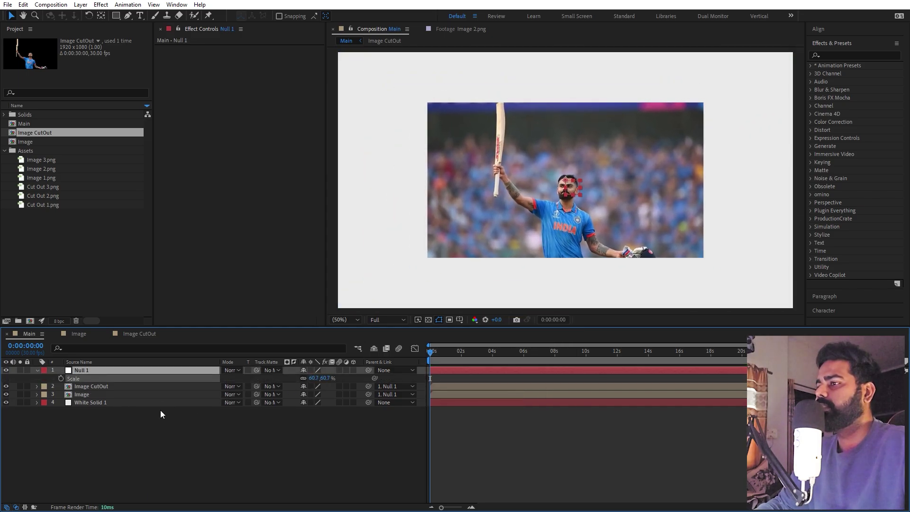
click(118, 418)
- Move the anchor point of the Image CutOut layer to the middle of its bottom edge with the Pan Behind tool
click(89, 386)
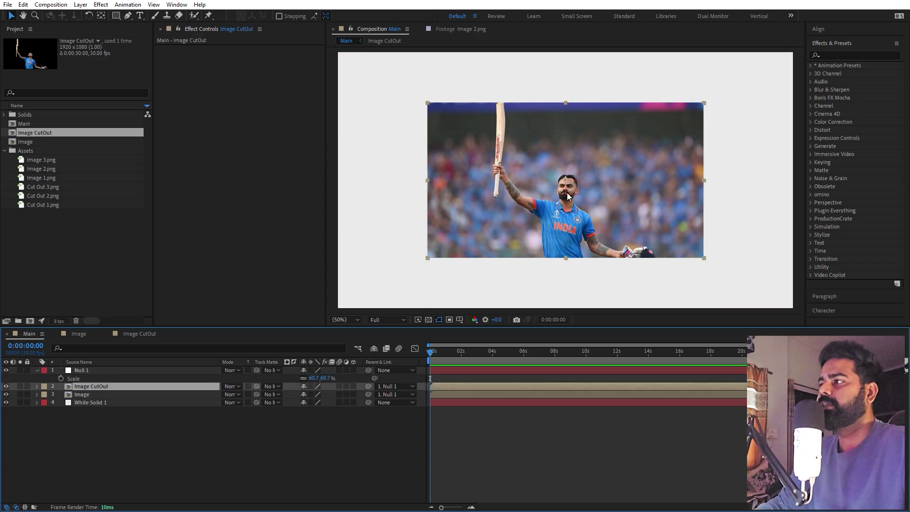
click(101, 16)
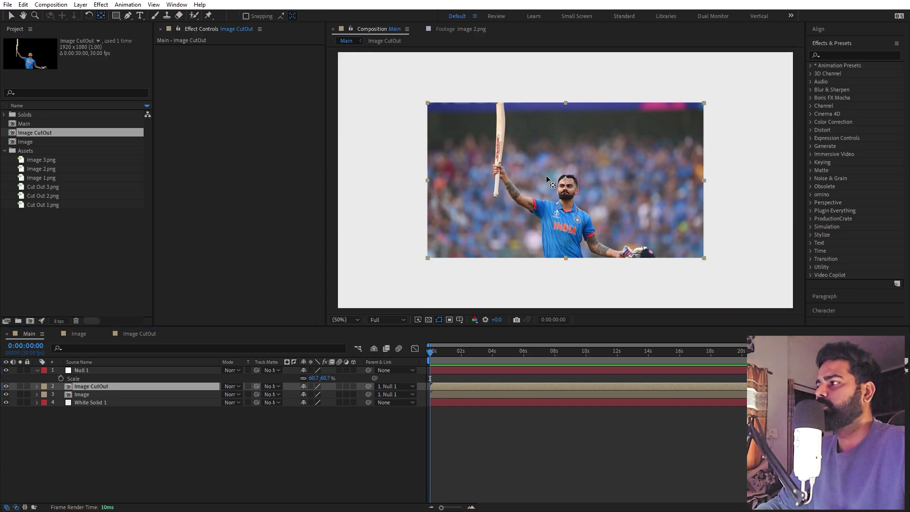
drag(563, 180, 571, 257)
- Scale the Image CutOut layer to 133.6% and Null 1 to 58.5%
click(101, 386)
key(s)
drag(315, 394, 476, 399)
key(ctrl+z)
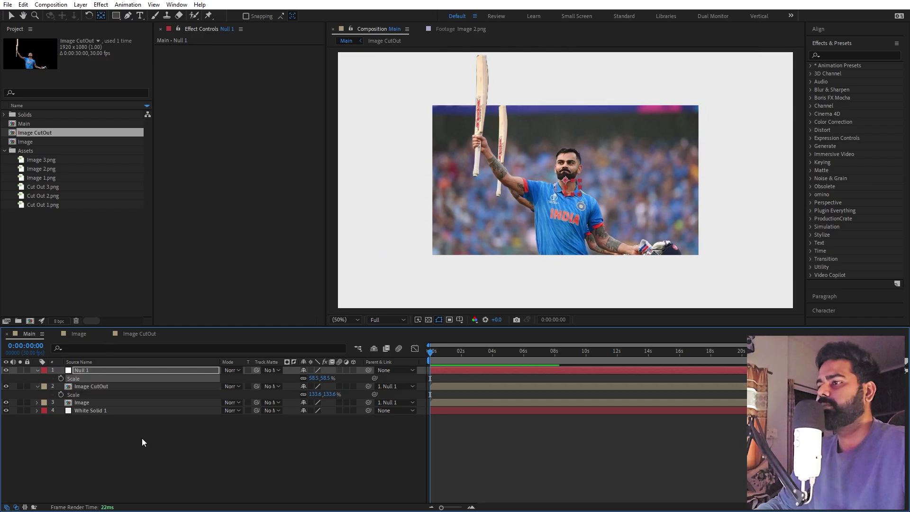
- Apply a Gaussian Blur to the Image layer with Blurriness 99.1 and Repeat Edge Pixels on
click(113, 402)
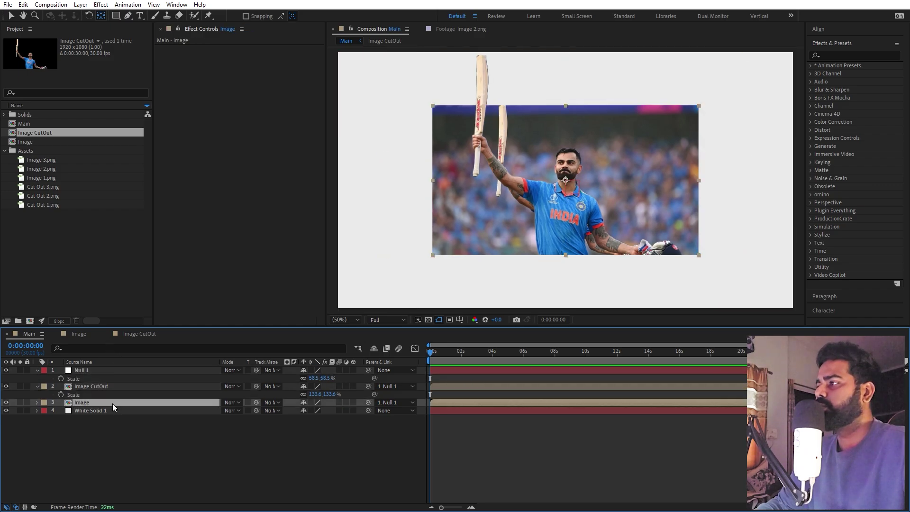
click(829, 56)
text(gauss)
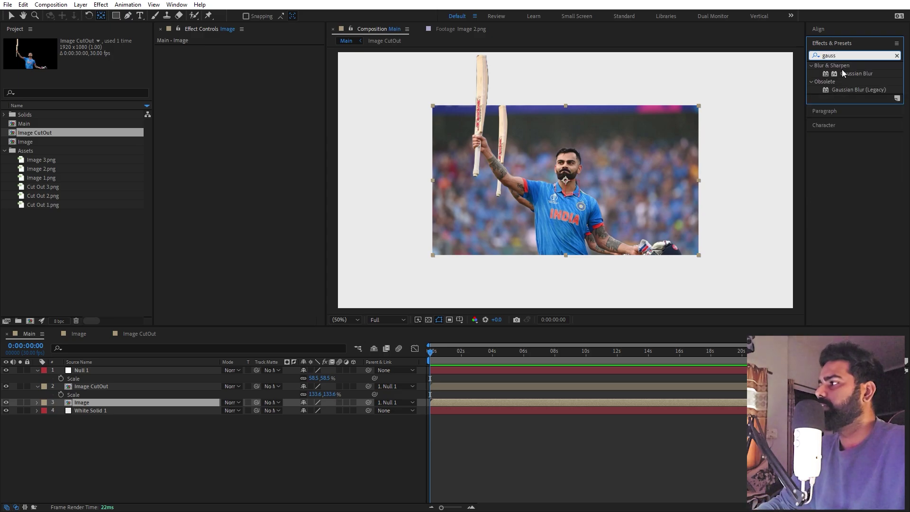
drag(856, 73, 109, 405)
drag(251, 57, 633, 88)
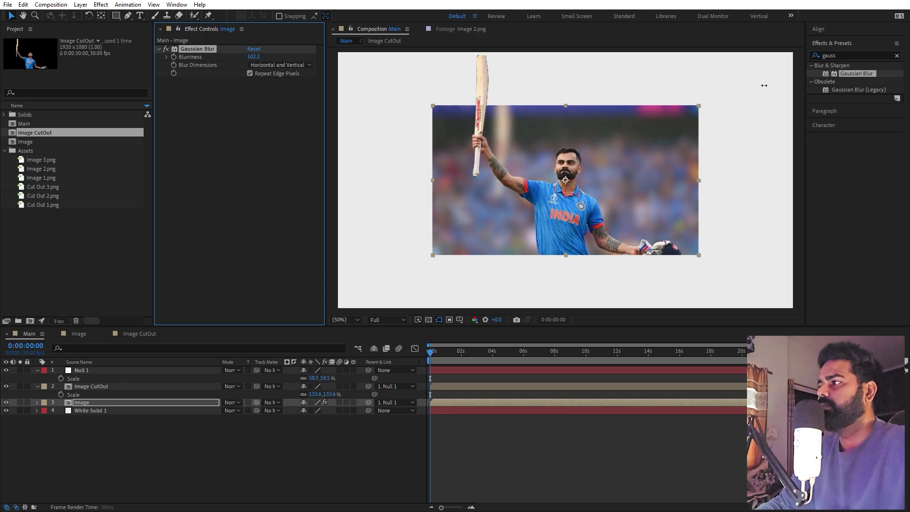
drag(752, 85, 748, 86)
- Add a white 36 px text layer reading VIRAT in Montserrat Black to the left of the photo
click(71, 244)
click(140, 15)
click(415, 173)
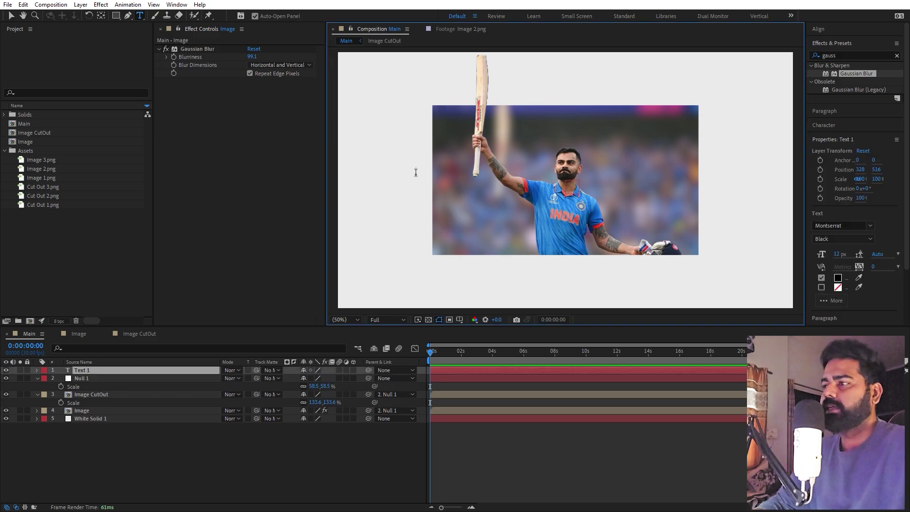
text(VIRAT)
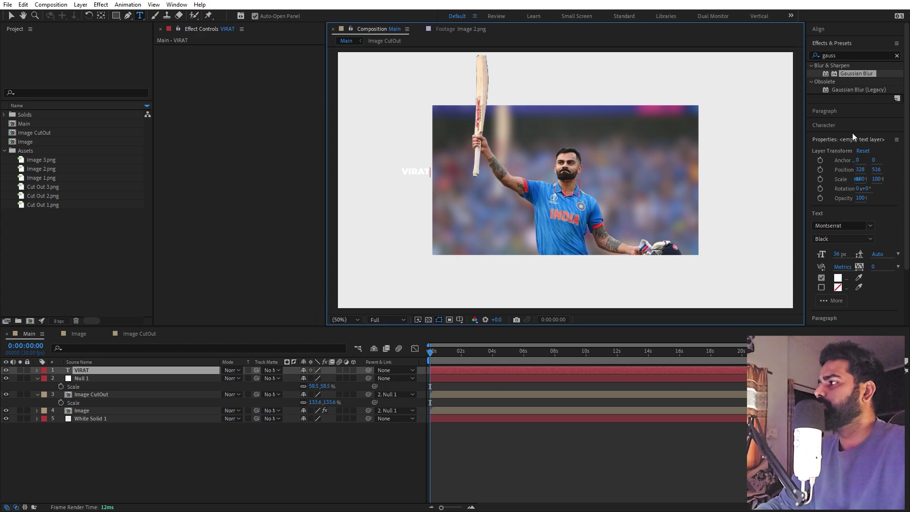
click(823, 124)
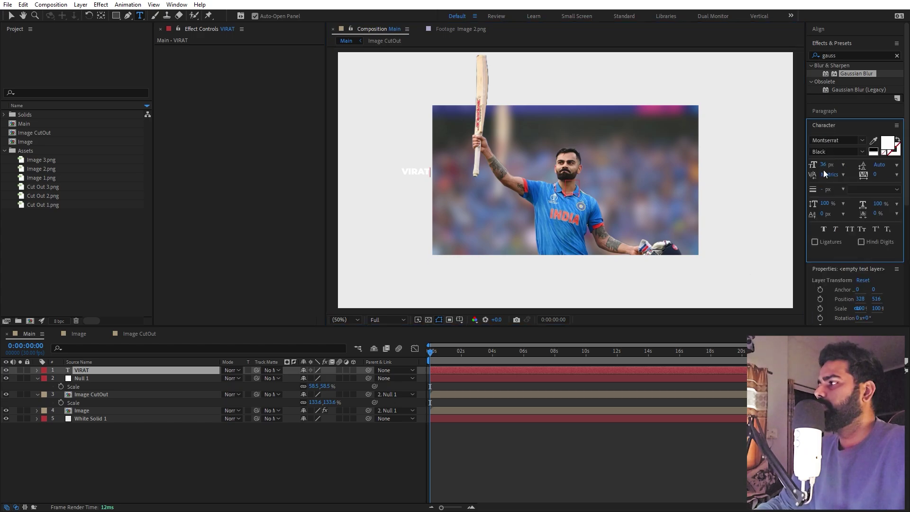
- Scale the VIRAT text layer to 1110.5% and move it over the middle of the photo
click(146, 371)
key(v)
key(s)
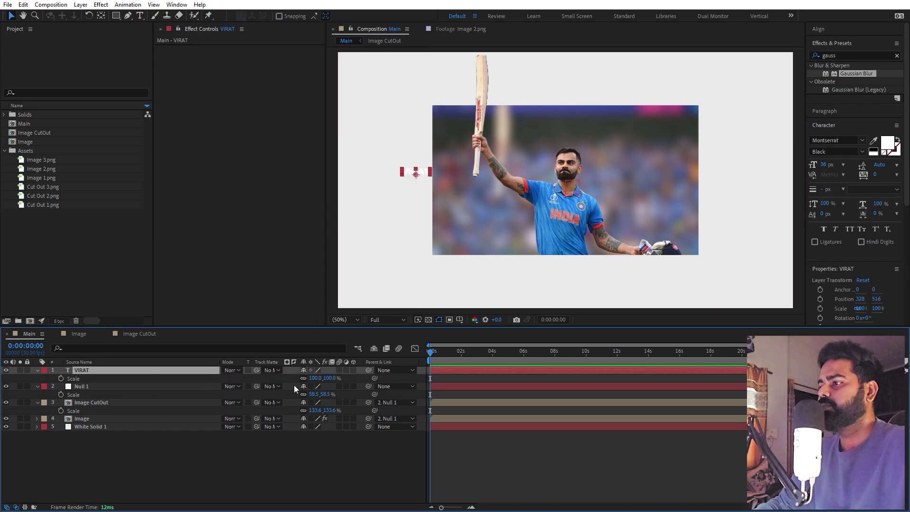
drag(315, 378, 712, 363)
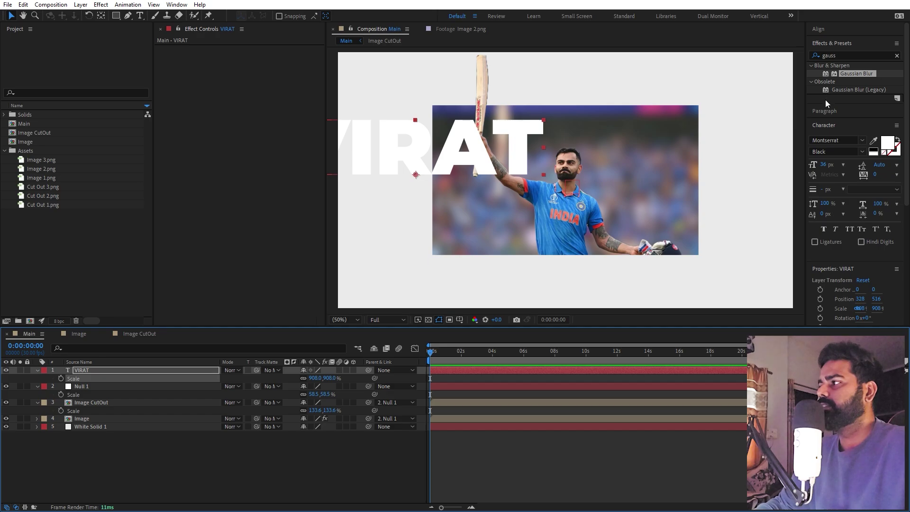
drag(537, 128, 712, 144)
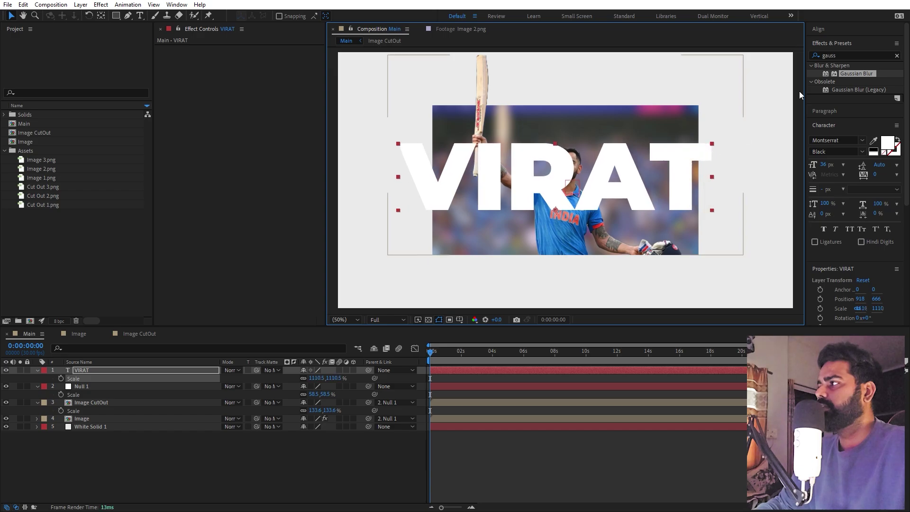
- Align the VIRAT text to the horizontal and vertical center of the composition
click(818, 29)
click(831, 53)
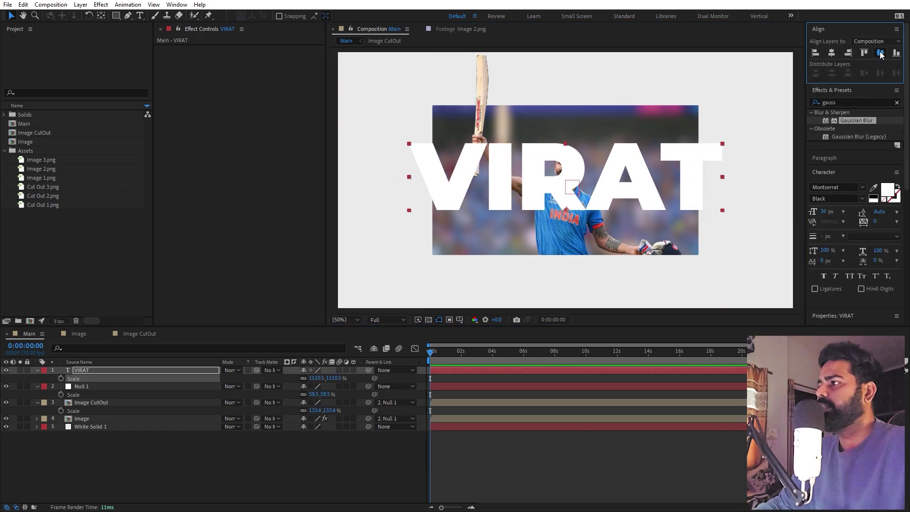
click(880, 52)
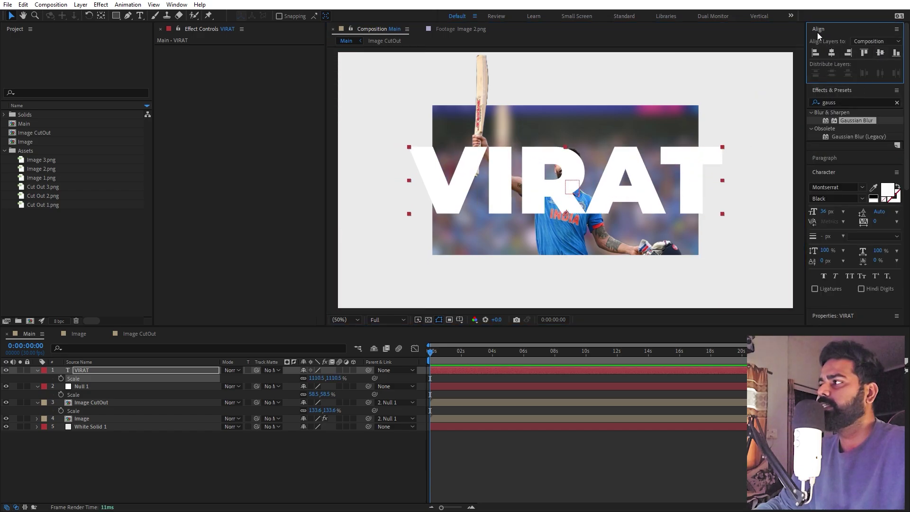
click(176, 5)
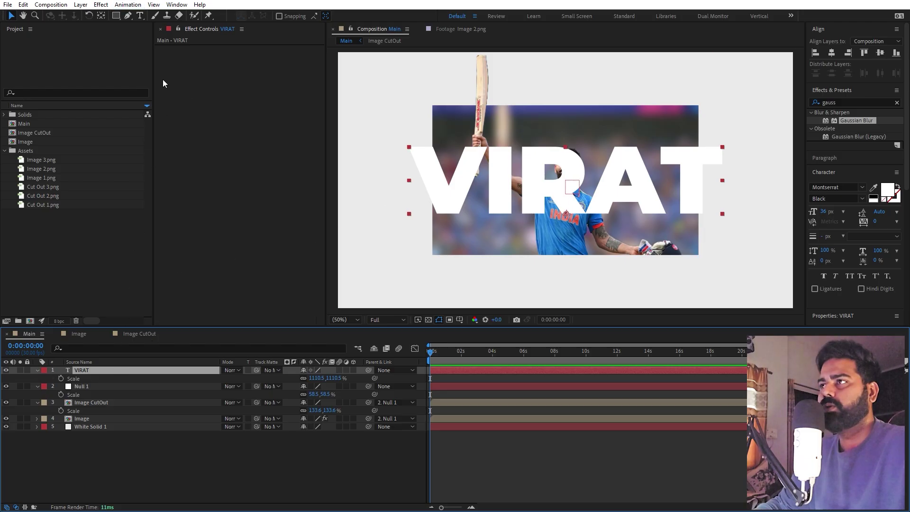
- Center the VIRAT layer's anchor point in its text and scale the layer to 1205%
click(98, 17)
key(ctrl+alt+Home)
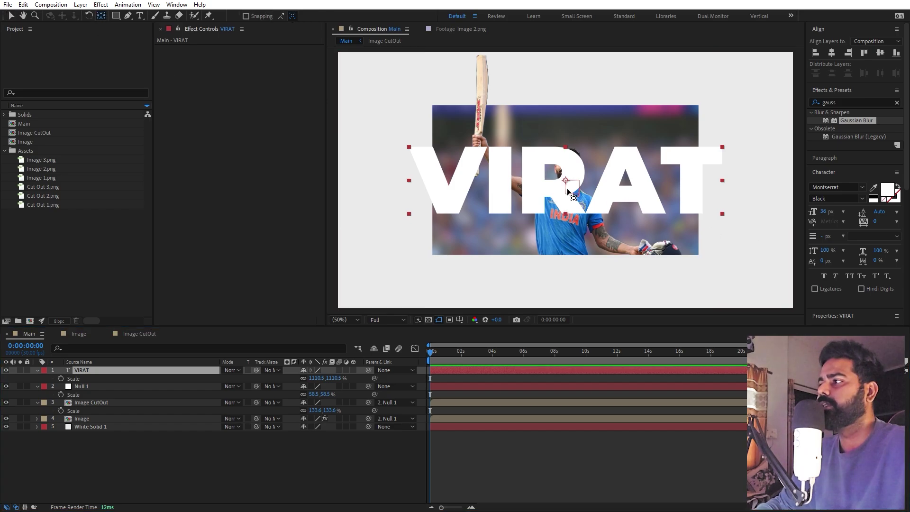
key(s)
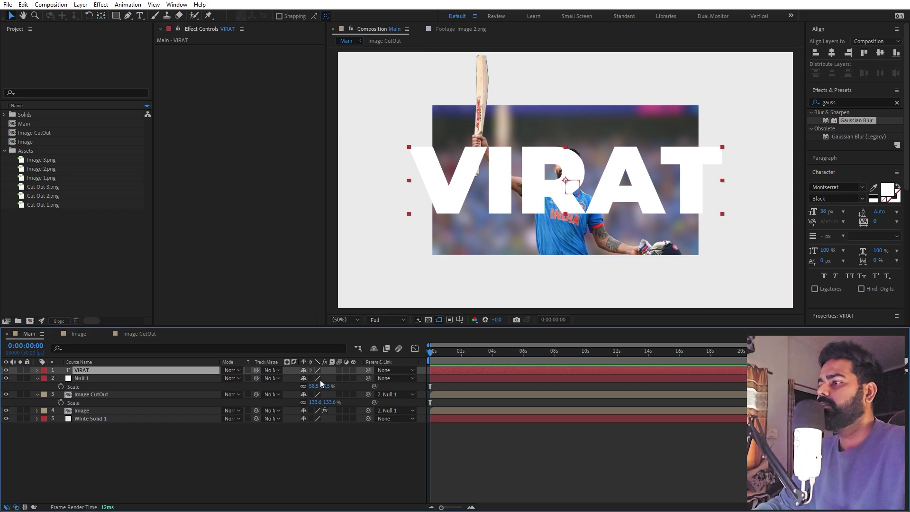
key(s)
drag(315, 378, 644, 380)
- Place the VIRAT text layer between Image CutOut and Image so the text sits behind the player
drag(136, 373, 134, 416)
click(447, 470)
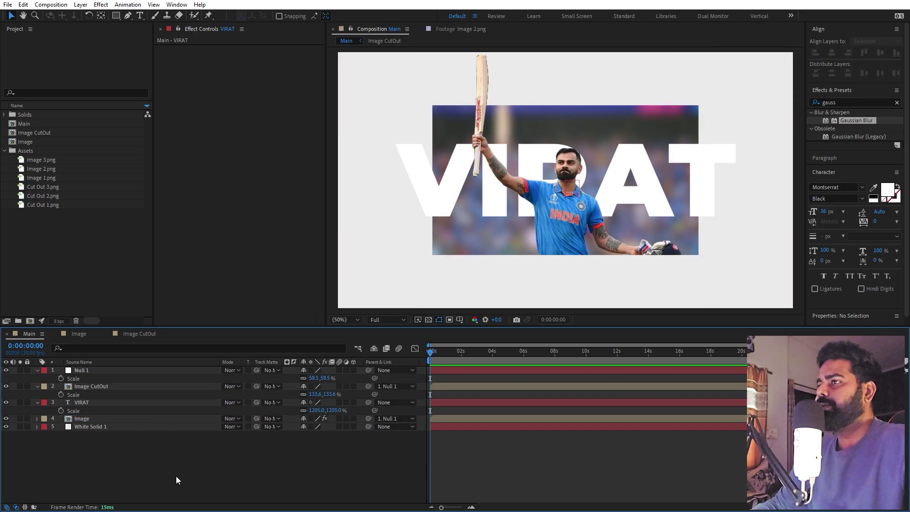
click(62, 214)
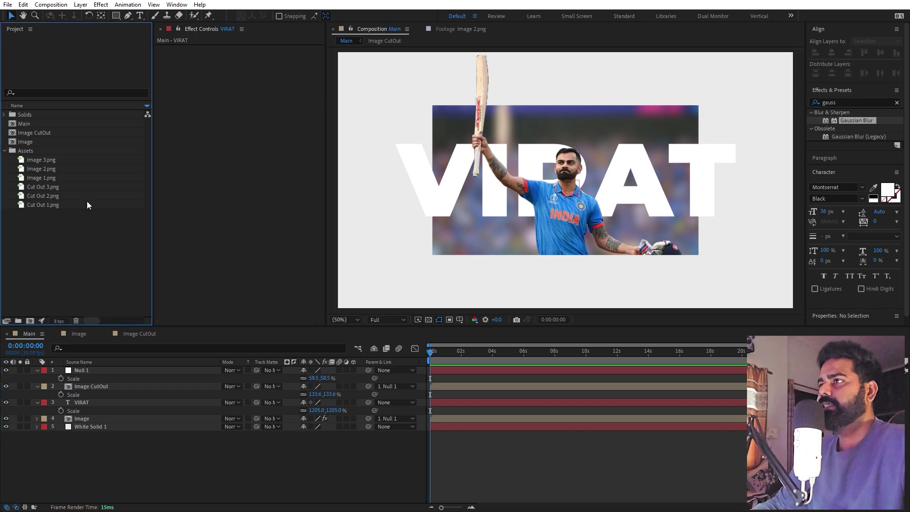
- Draw a rectangle with FF0000 fill and 0 px stroke over the upper half of Main, extending beyond the frame's sides and top
click(116, 15)
click(140, 27)
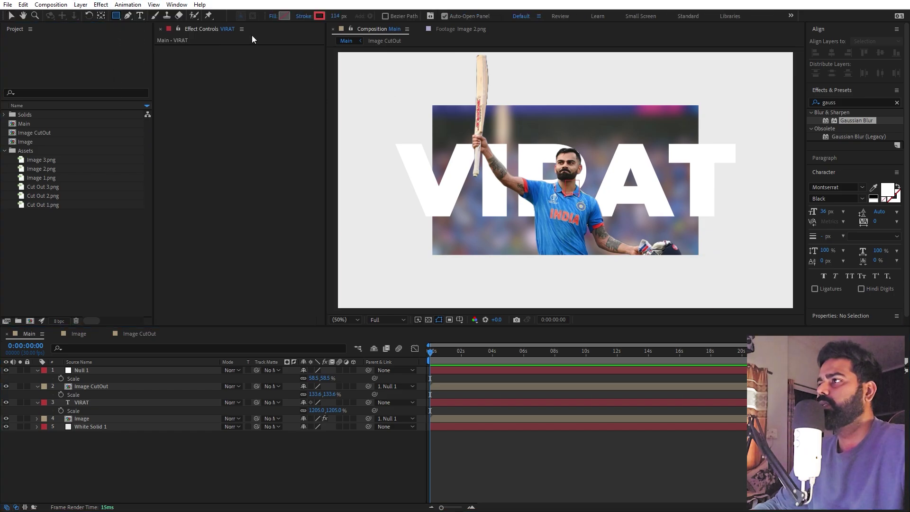
click(284, 15)
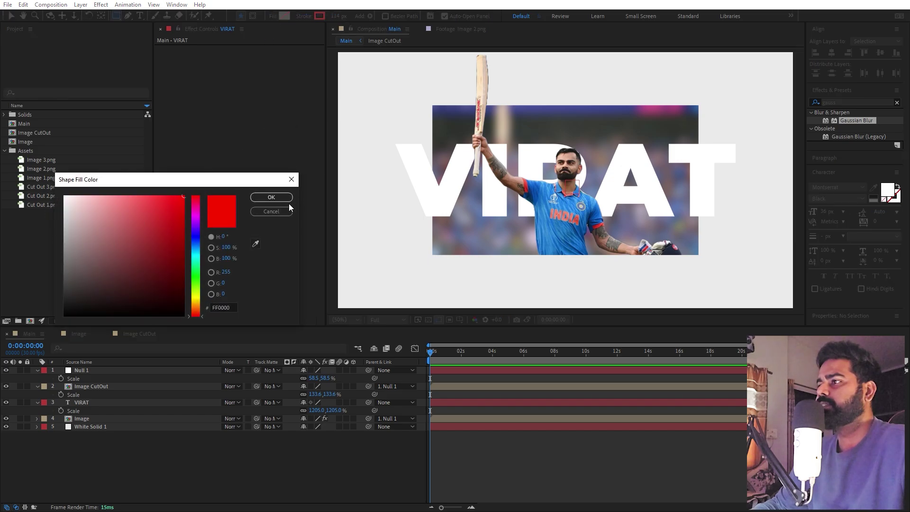
click(267, 198)
key(comma)
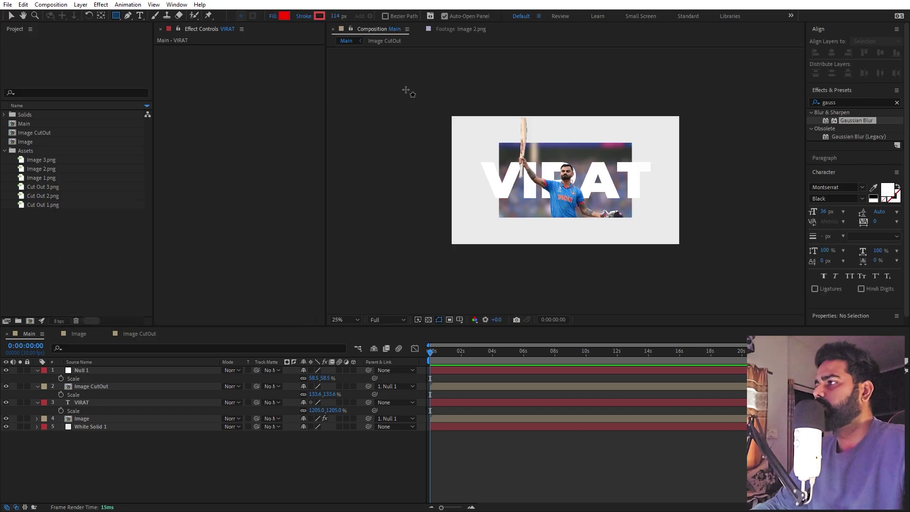
drag(403, 76, 738, 186)
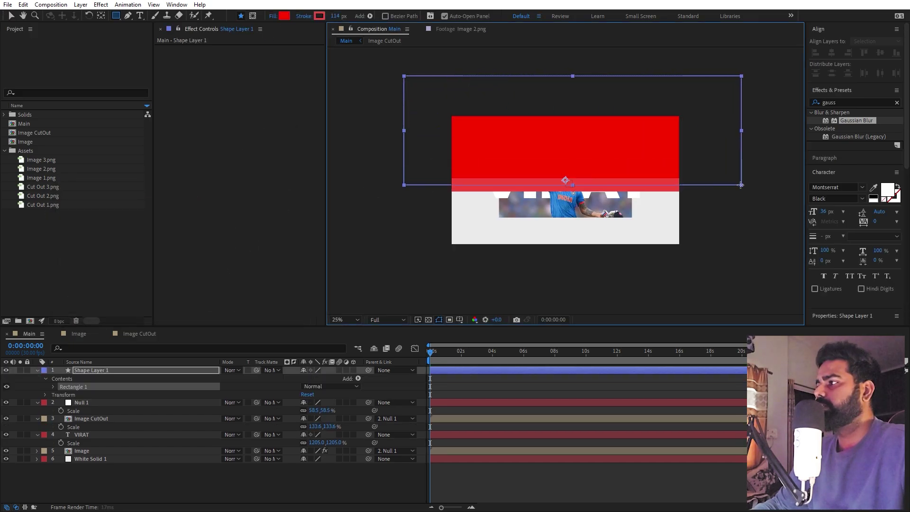
click(334, 16)
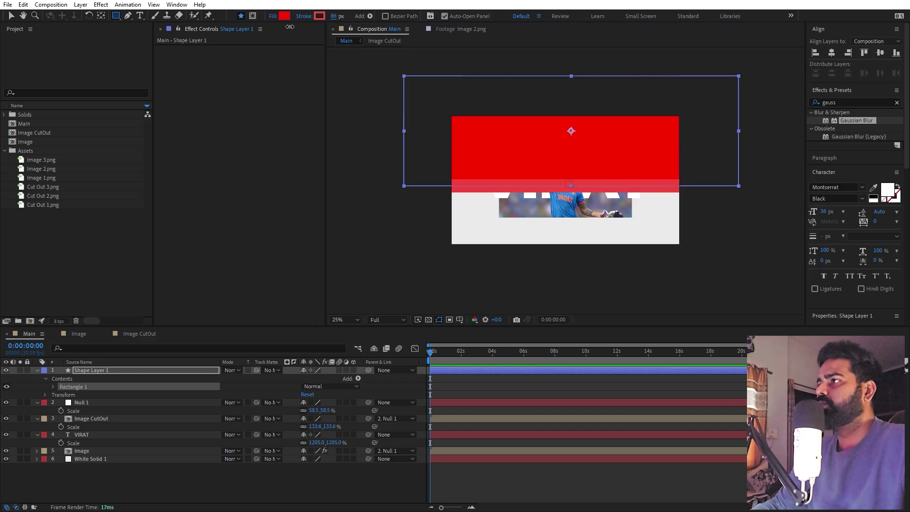
text(0)
key(Return)
- Move the red rectangle down until its lower edge lines up with the bottom edge of the photo
key(v)
key(period)
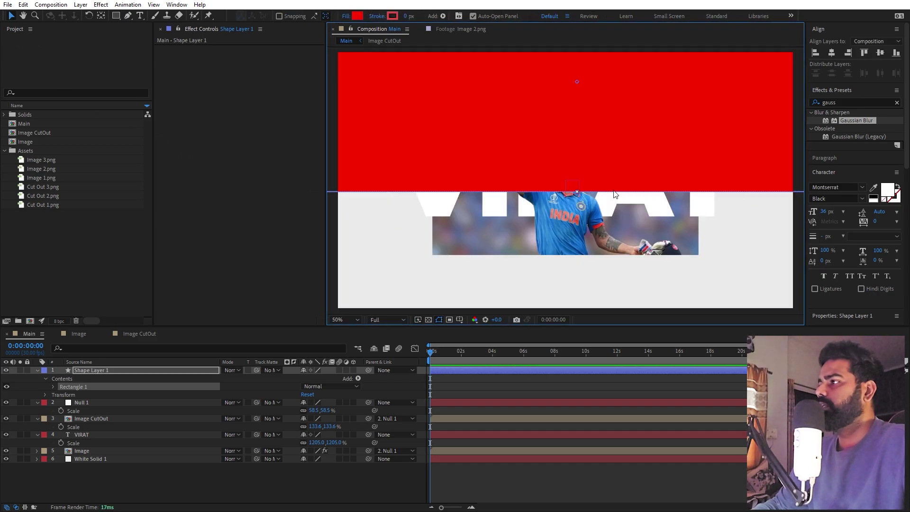
drag(589, 136, 522, 34)
key(period)
drag(507, 111, 502, 138)
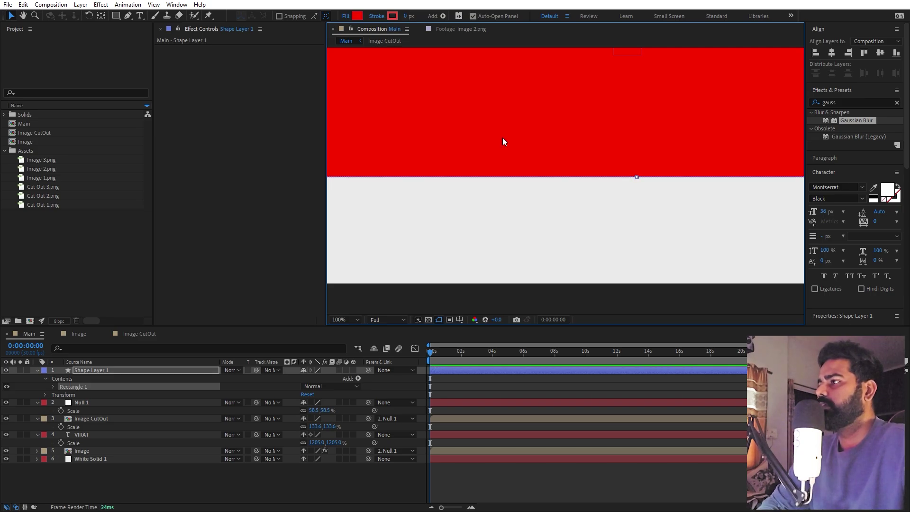
click(351, 321)
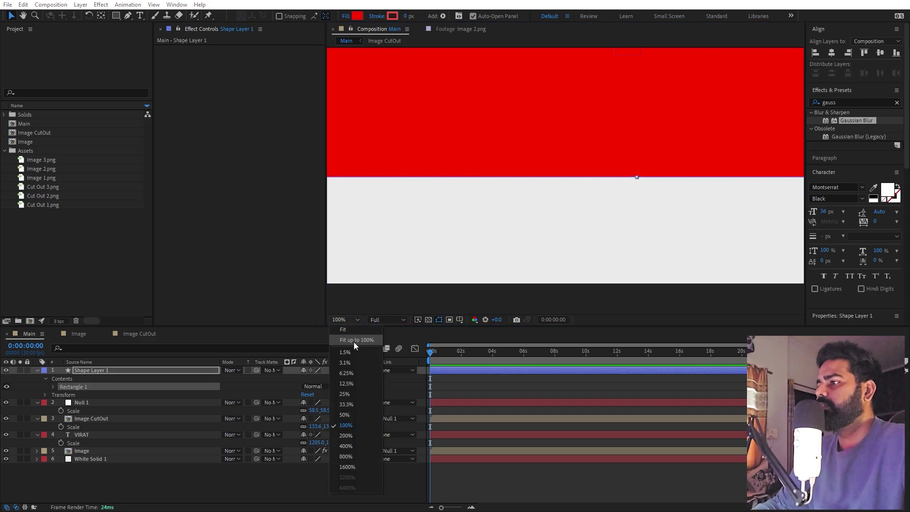
click(354, 342)
- Place Shape Layer 1 directly above Image CutOut and set it as the track matte of Image CutOut
click(37, 370)
drag(80, 374, 98, 403)
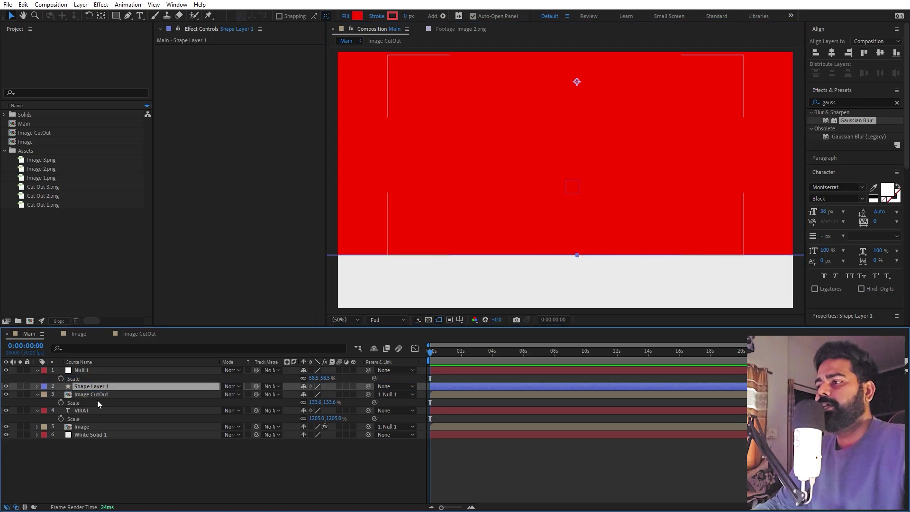
click(97, 394)
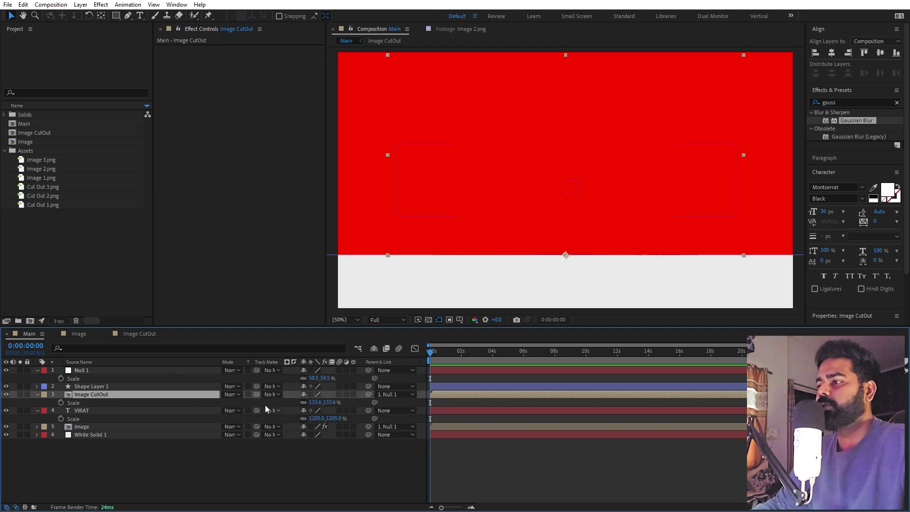
drag(256, 394, 101, 386)
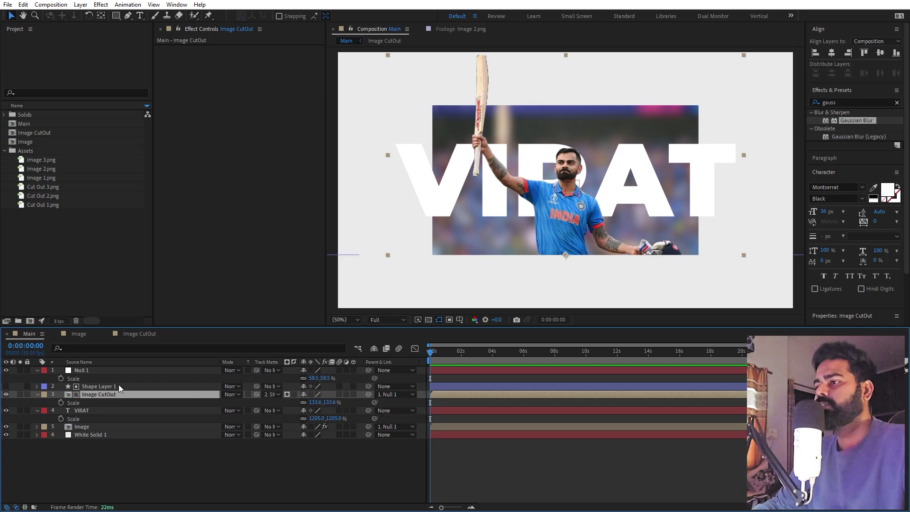
- Move the Image CutOut layer down past the matte's lower edge to test the masking
click(107, 385)
click(101, 394)
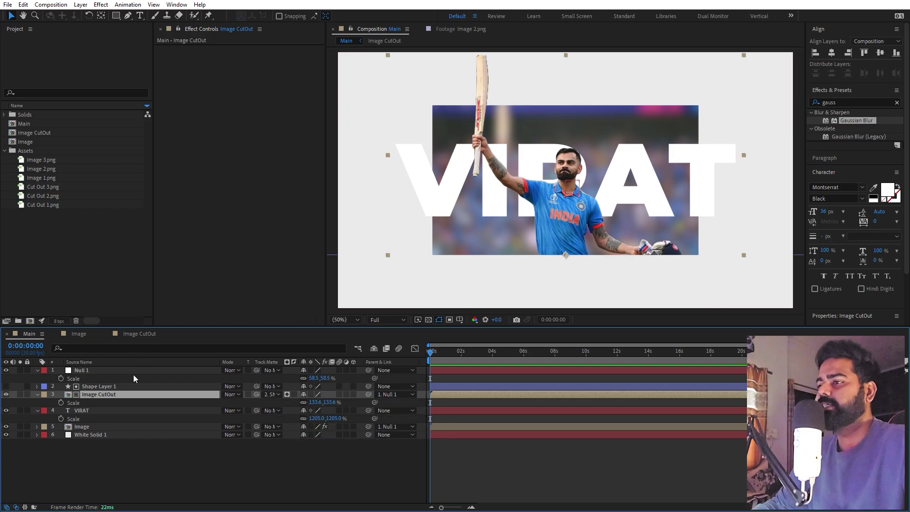
click(547, 210)
drag(547, 210, 554, 285)
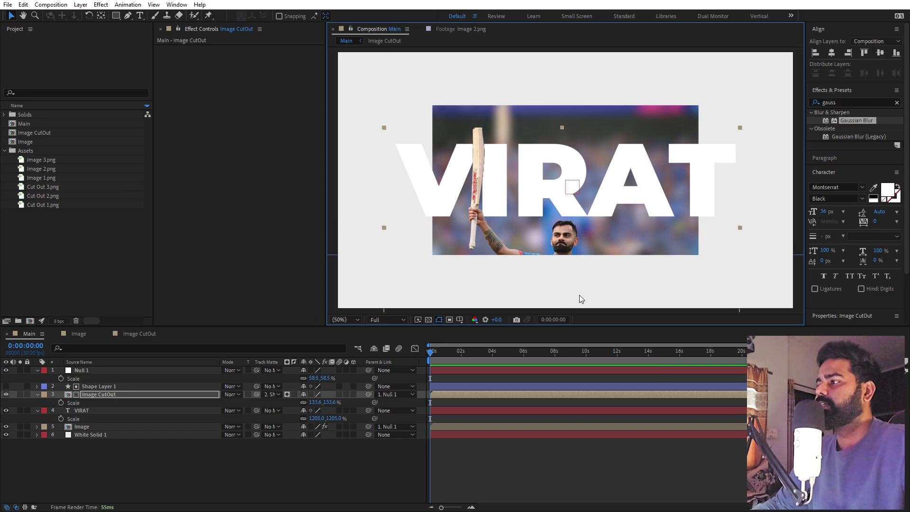
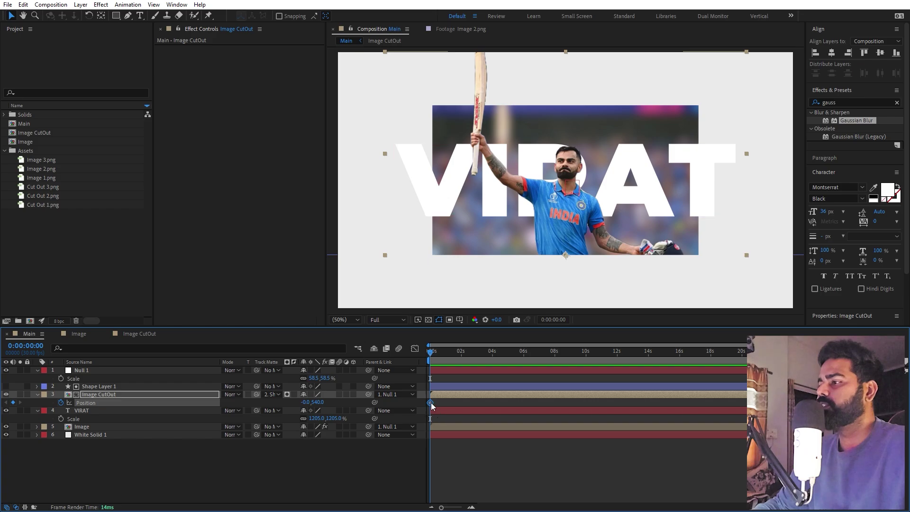
- Move Image CutOut's Position keyframe from the start of Main to 0:00:00:20
drag(431, 403, 444, 402)
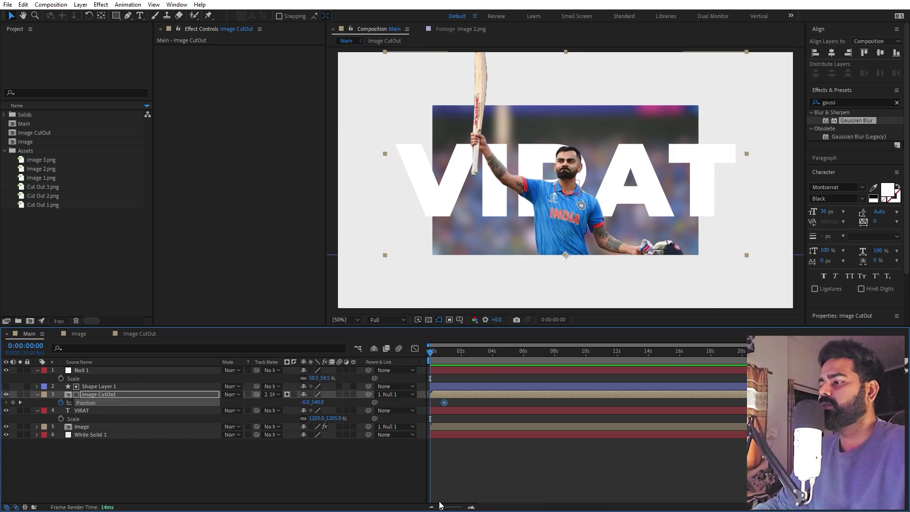
drag(441, 507, 457, 507)
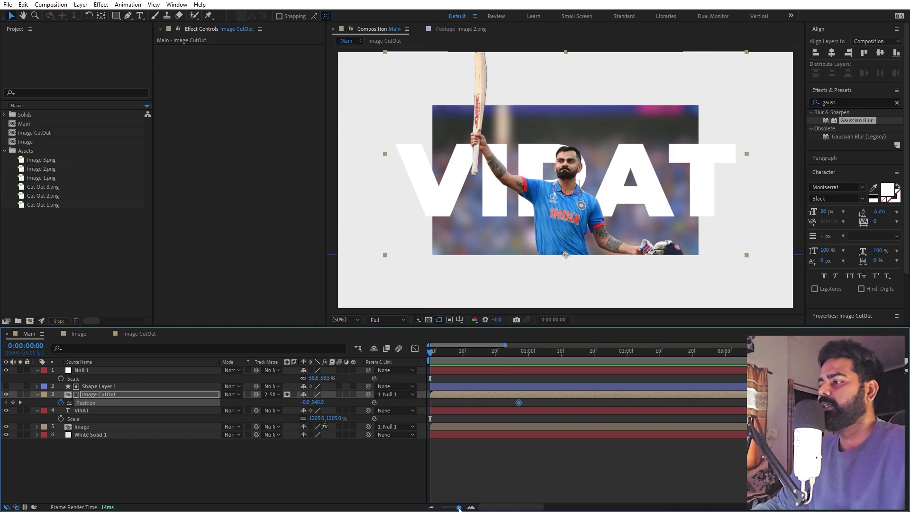
click(481, 353)
drag(500, 403, 489, 404)
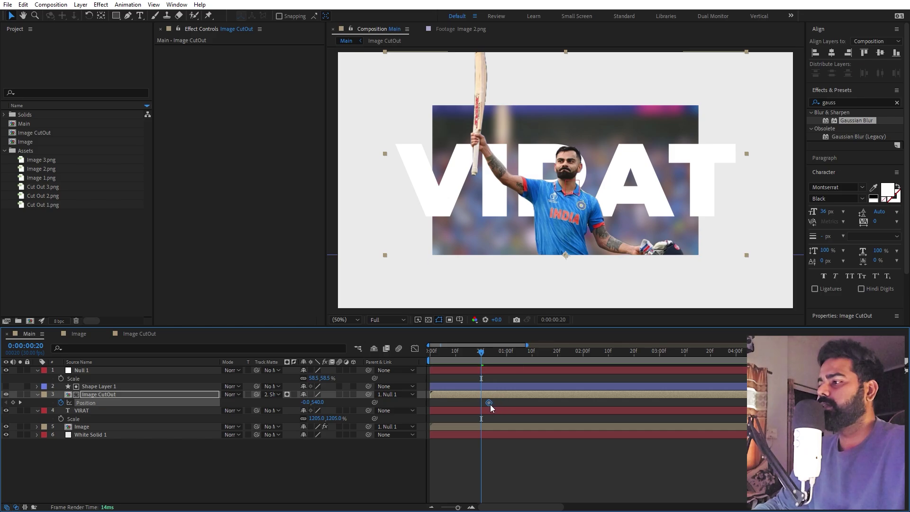
click(480, 352)
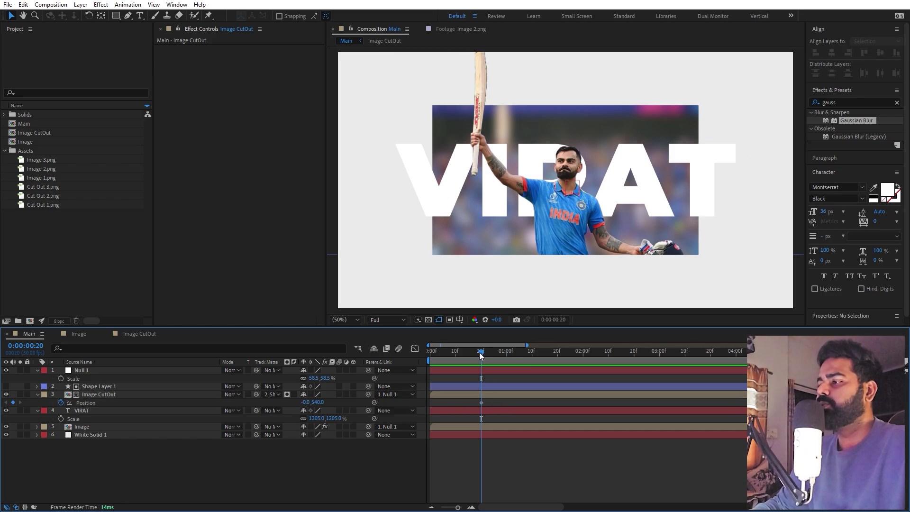
- At the first frame, set Image CutOut's Y position to 2079 so the player starts hidden below the matte
drag(480, 355, 341, 364)
click(99, 394)
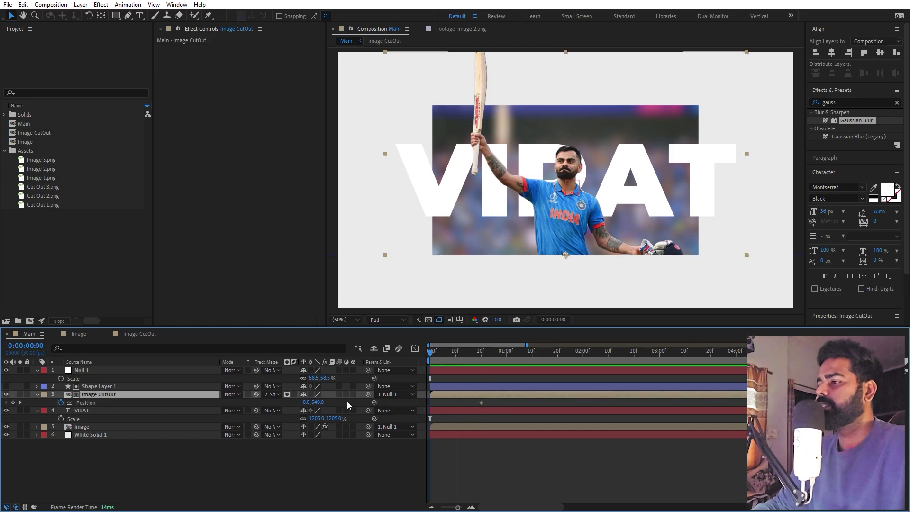
drag(321, 402, 487, 433)
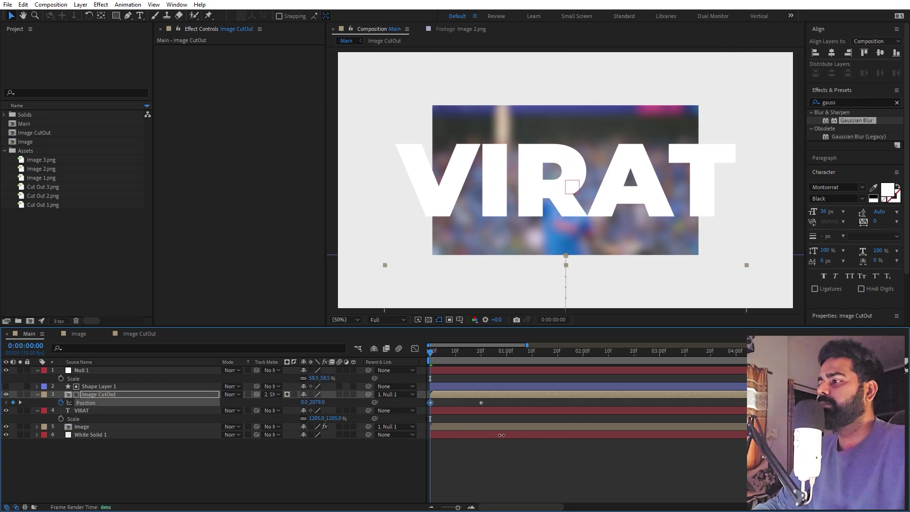
click(308, 465)
- Keyframe Null 1's Scale, shift that keyframe to about two seconds, and set the Scale to 211.5% at the first frame
click(99, 369)
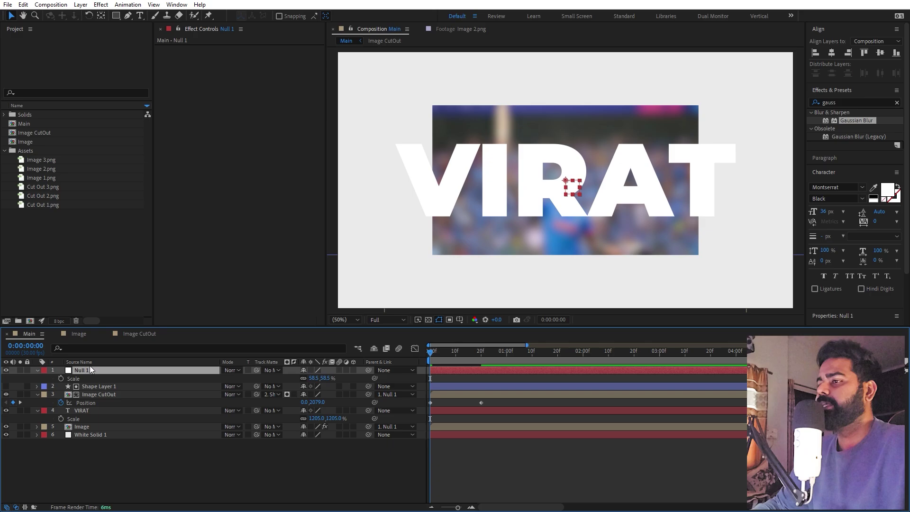
click(60, 378)
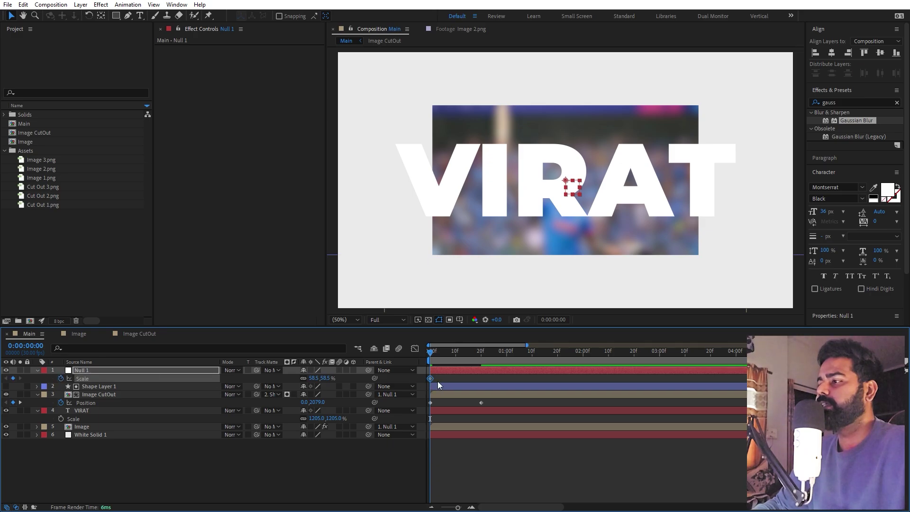
drag(436, 378, 499, 378)
drag(578, 387, 586, 387)
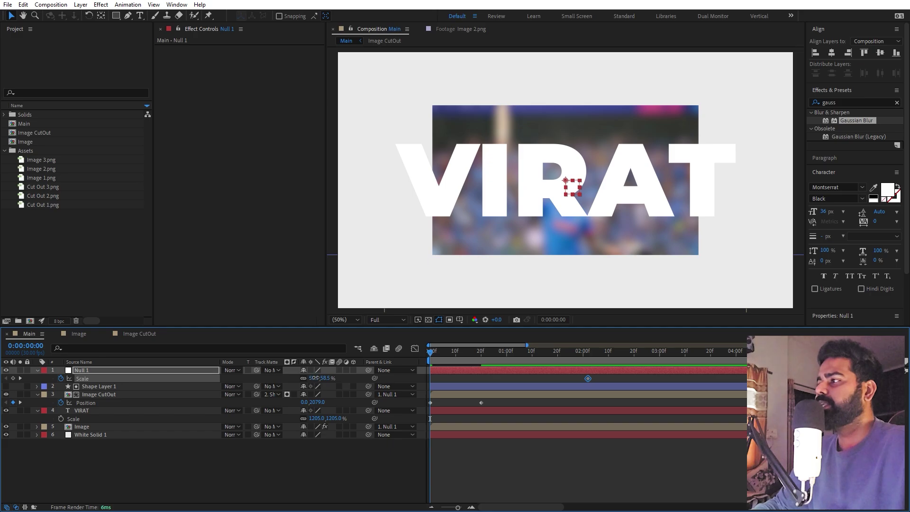
drag(315, 378, 386, 377)
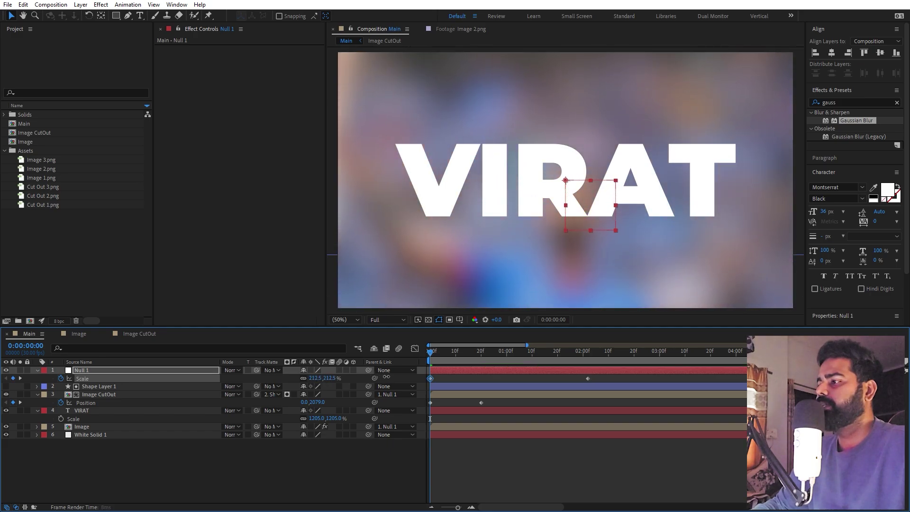
- Apply Easy Ease to Null 1's Scale and Image CutOut's Position keyframes and show their speed graph for editing
drag(607, 379, 351, 416)
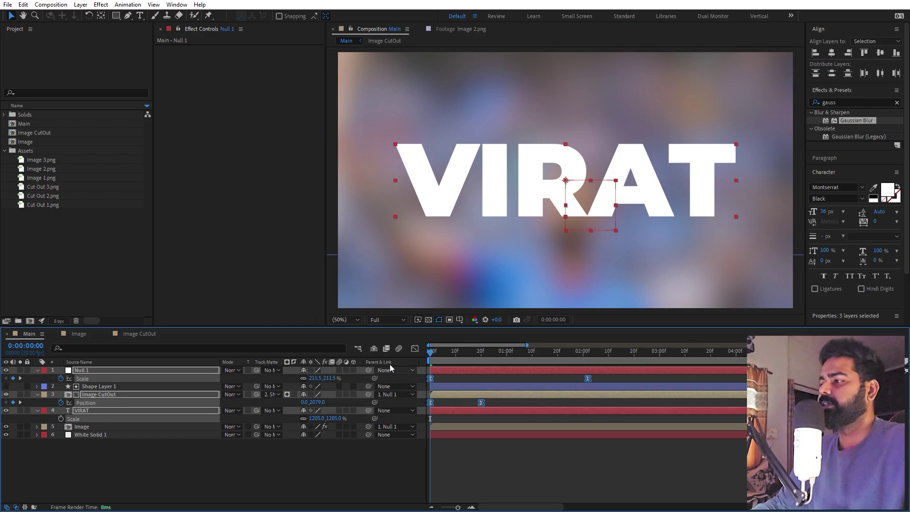
key(F9)
click(414, 349)
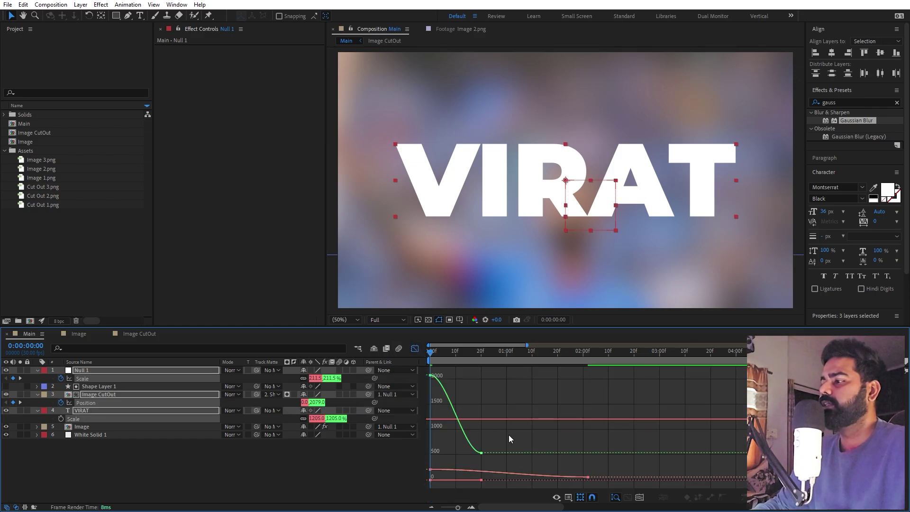
click(568, 496)
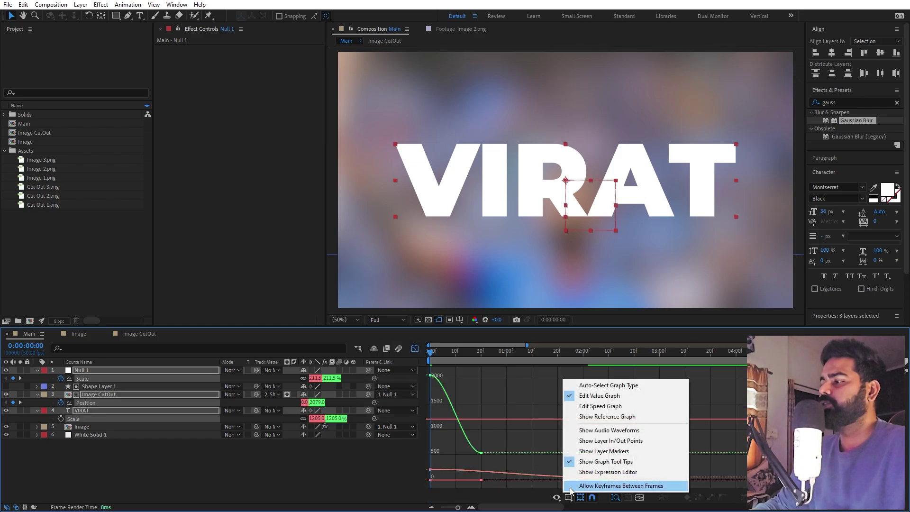
click(600, 406)
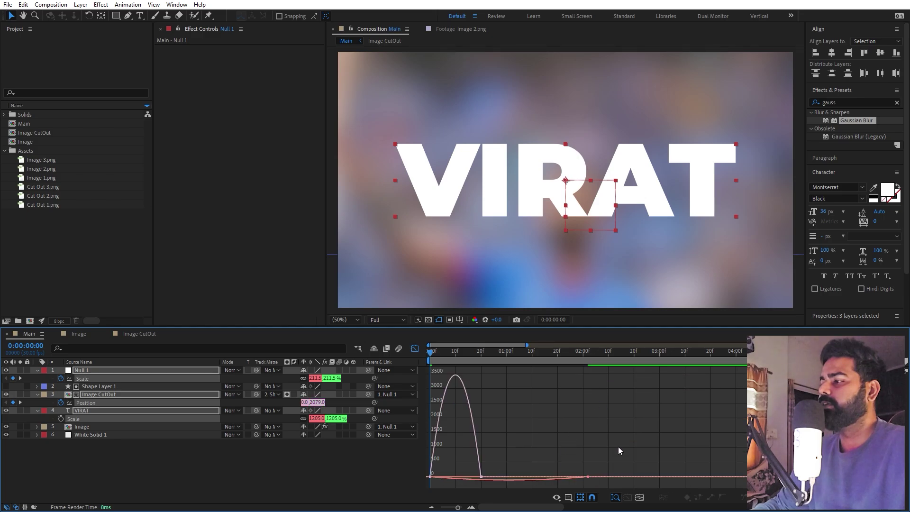
- Shape Image CutOut's Position speed curve to peak at the start, with 0.01% outgoing influence and a long slow ending
drag(619, 447, 408, 490)
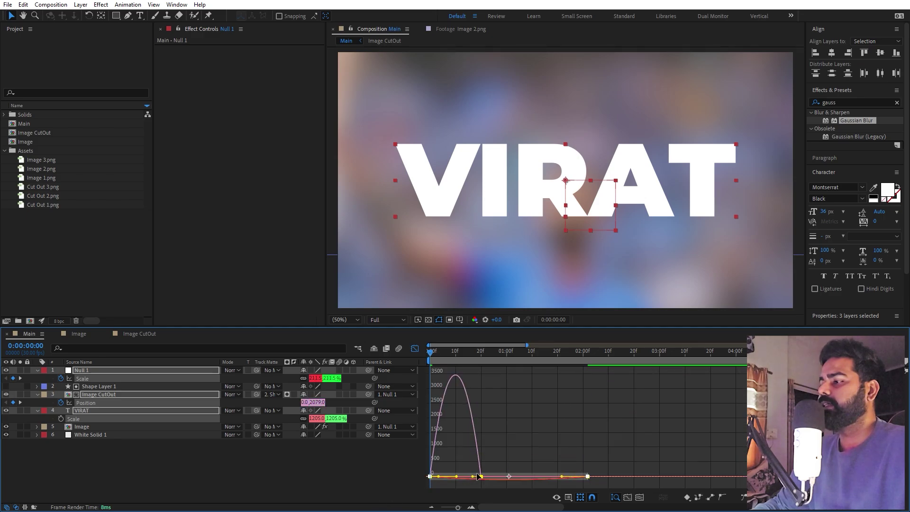
drag(467, 478, 451, 470)
key(;)
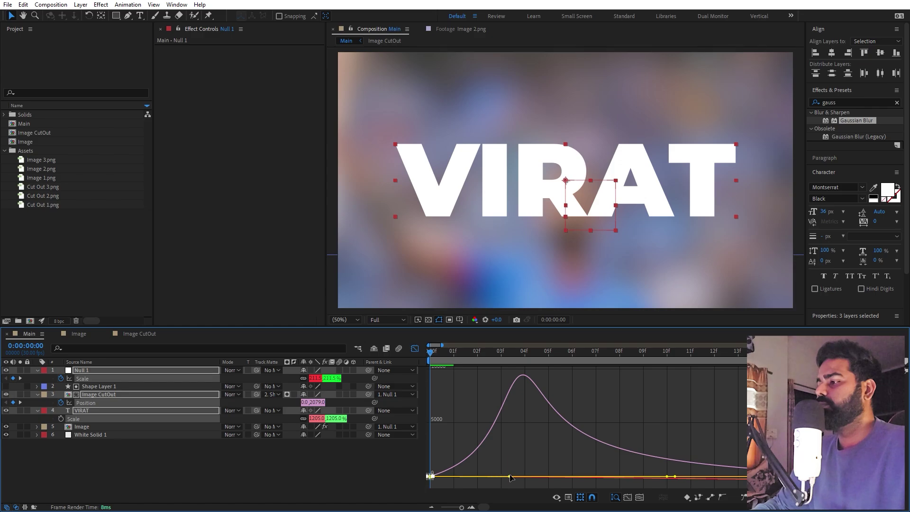
drag(506, 476, 405, 475)
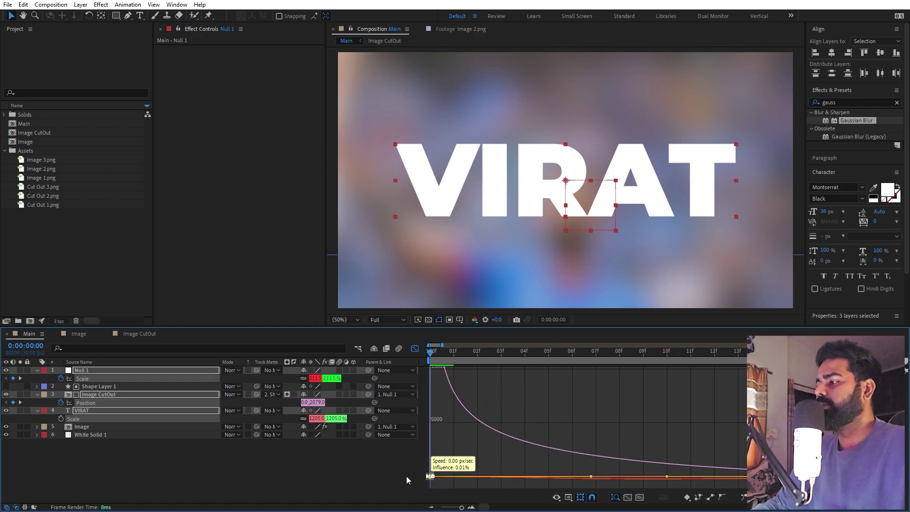
click(416, 442)
click(106, 403)
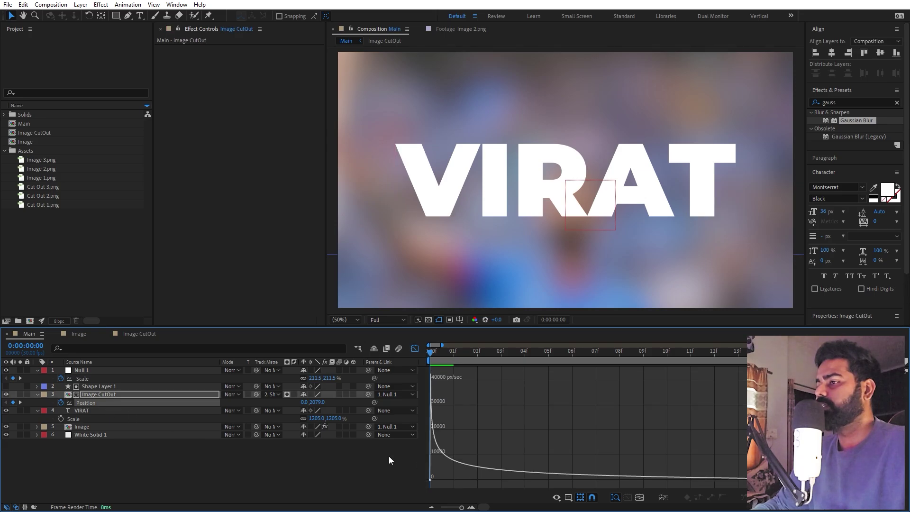
- Pull in the outgoing influence of Null 1's first Scale keyframe so its speed peaks at the start, and preview the animation
click(92, 378)
drag(564, 388, 367, 380)
drag(592, 375, 400, 371)
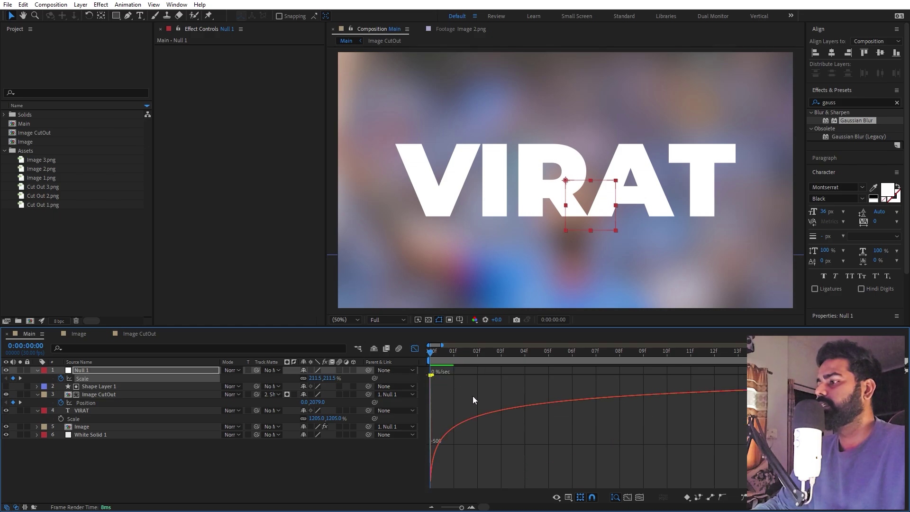
key(minus)
key(minus)
key(minus)
key(minus)
key(space)
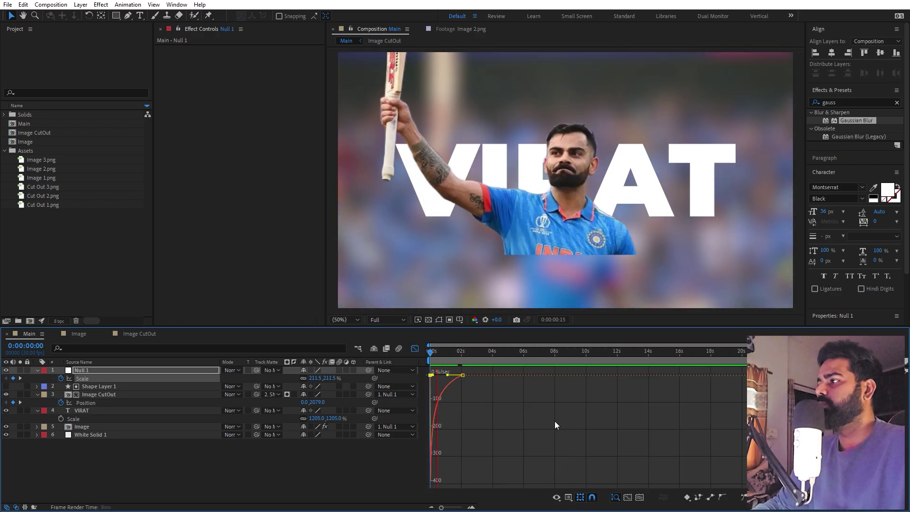
- Leave the graph editor, align Null 1's last Scale keyframe with Image CutOut's last Position keyframe, and preview the timing
click(415, 348)
click(556, 435)
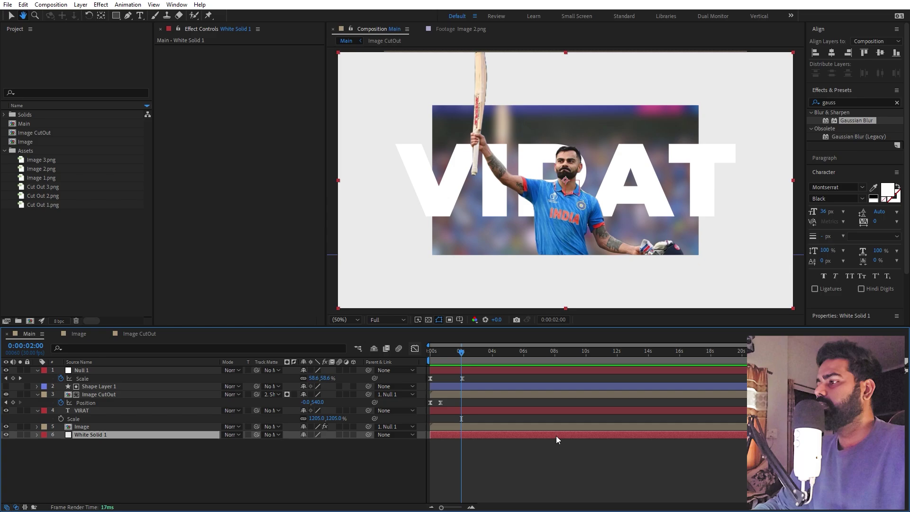
drag(461, 379, 442, 378)
key(space)
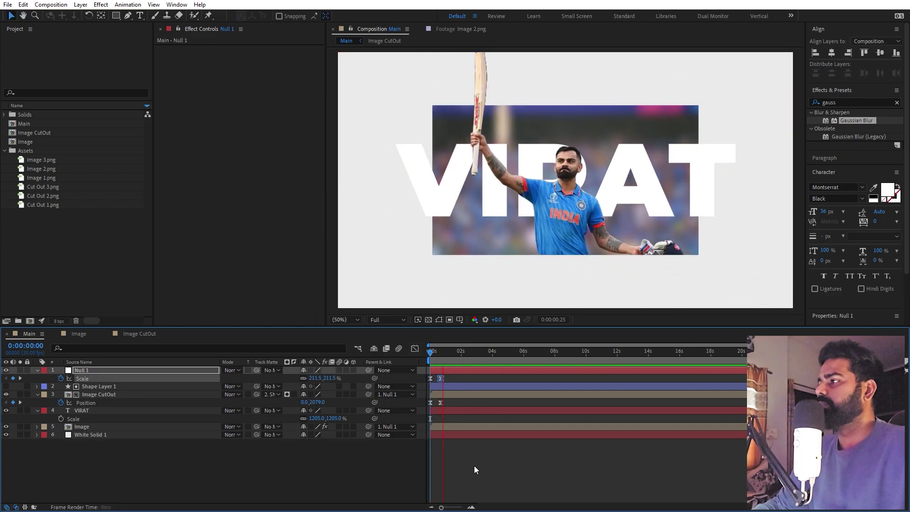
key(space)
- Parent Shape Layer 1 to Null 1 so the matte scales with the photo
drag(440, 507, 459, 507)
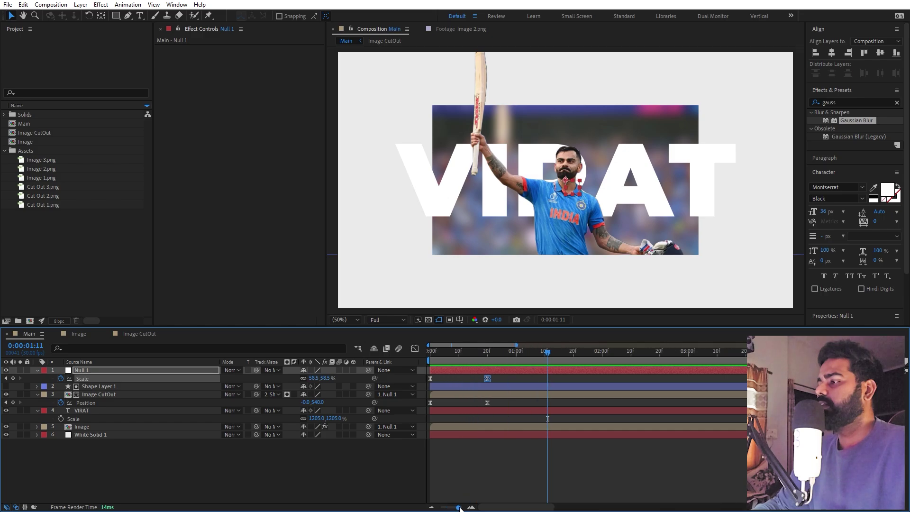
click(159, 388)
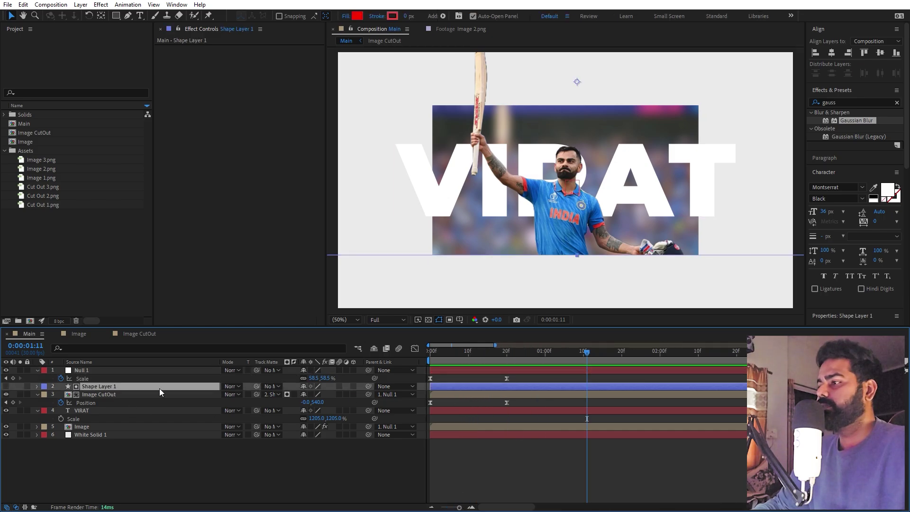
drag(370, 388, 161, 371)
- Move the last Scale and Position keyframes to about 26 frames, and try out a later Scale keyframe before undoing it
drag(550, 355, 613, 379)
click(553, 392)
click(529, 379)
key(Home)
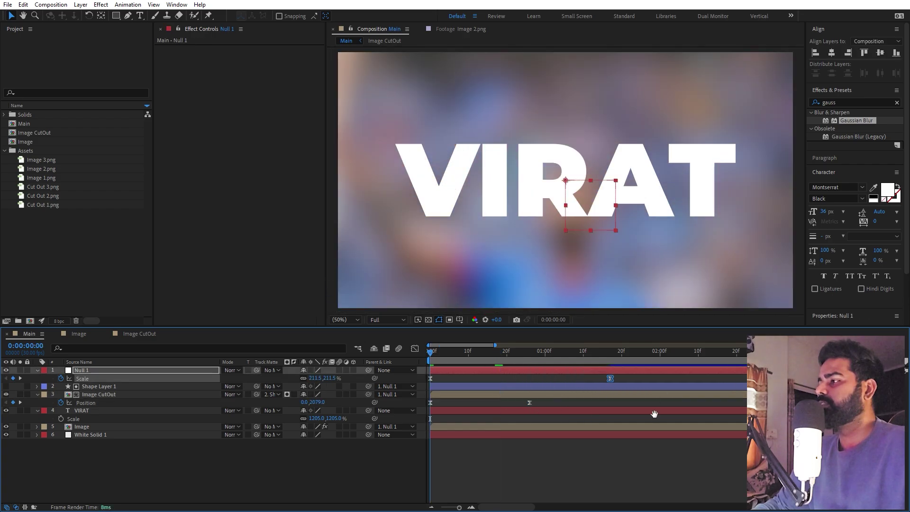
key(space)
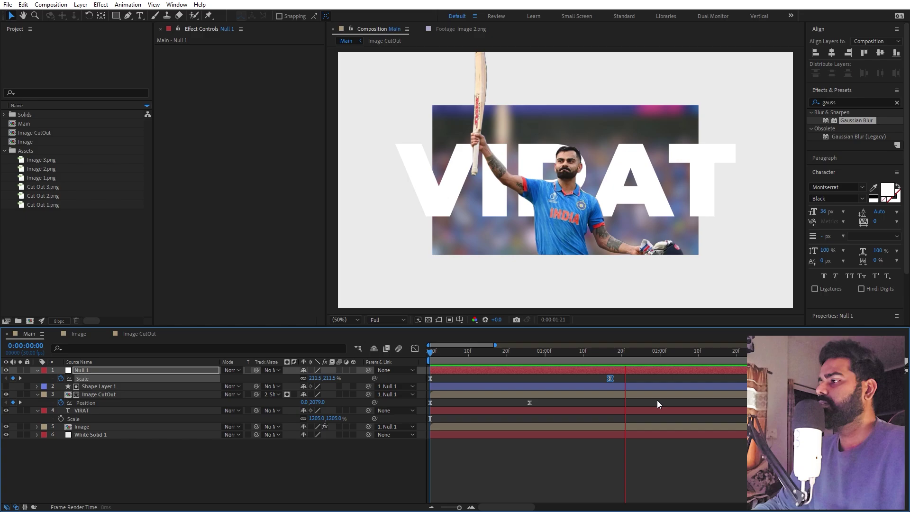
key(ctrl+z)
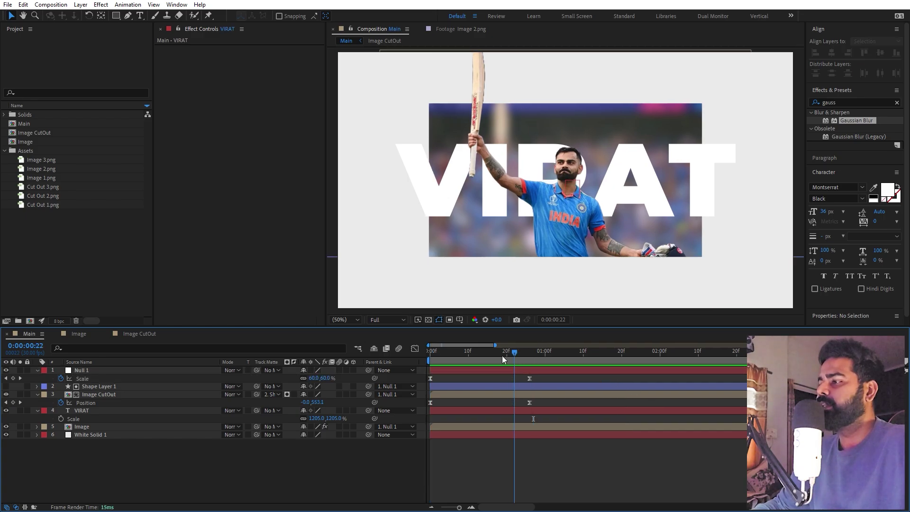
- Apply the Alternating Characters In text preset to the VIRAT layer at the first frame and preview the animation
key(Home)
click(96, 410)
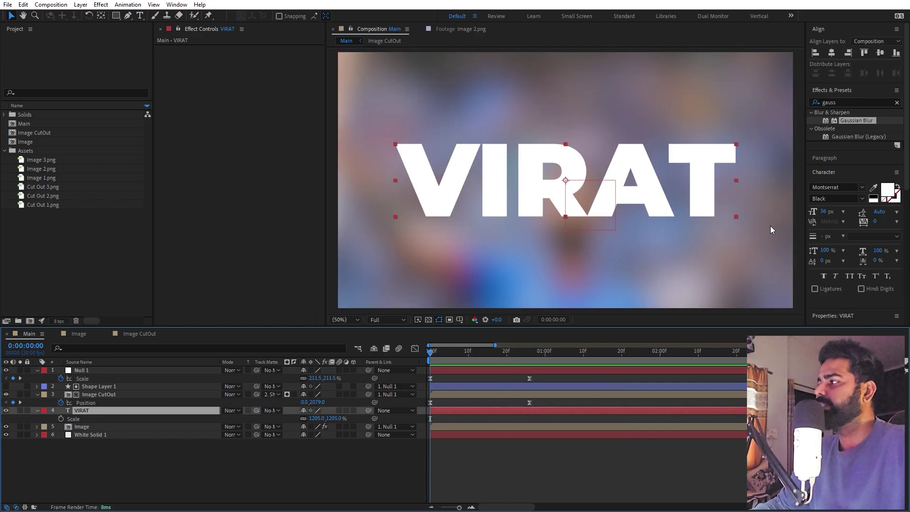
click(896, 103)
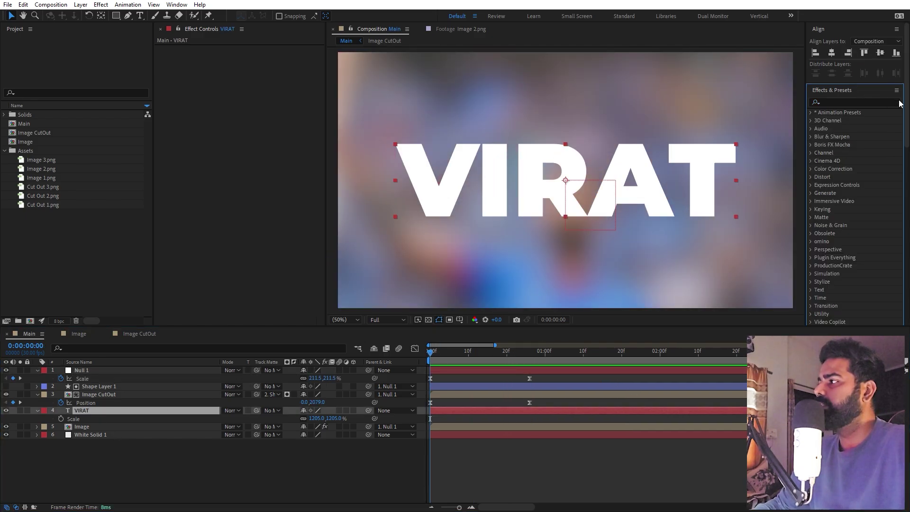
click(843, 102)
text(alter)
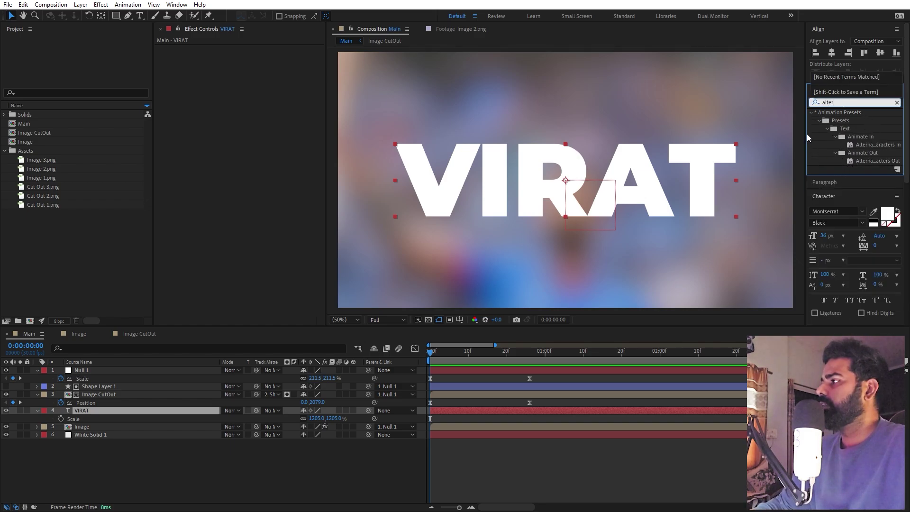
drag(806, 133, 780, 133)
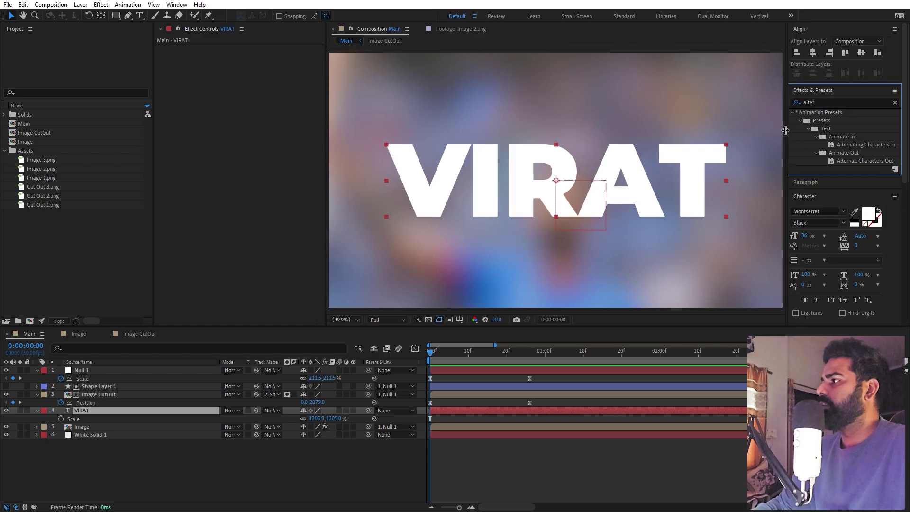
double_click(863, 145)
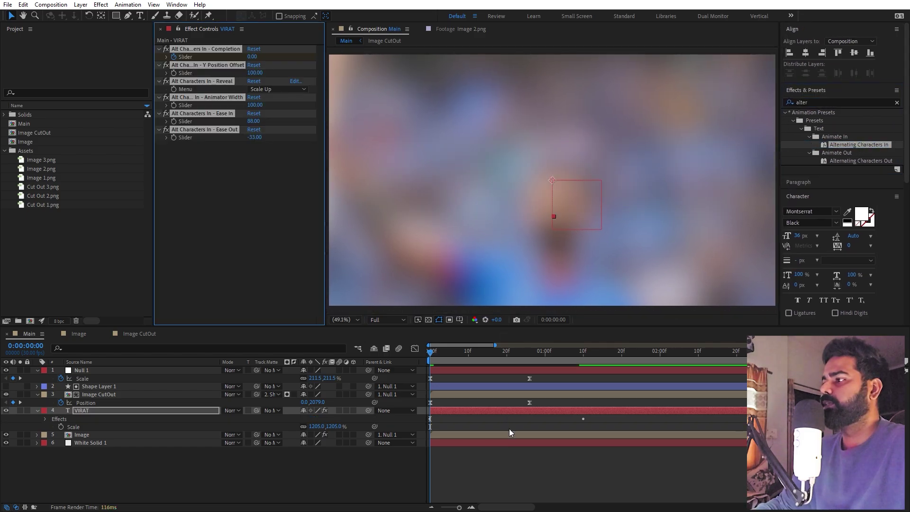
click(519, 457)
key(space)
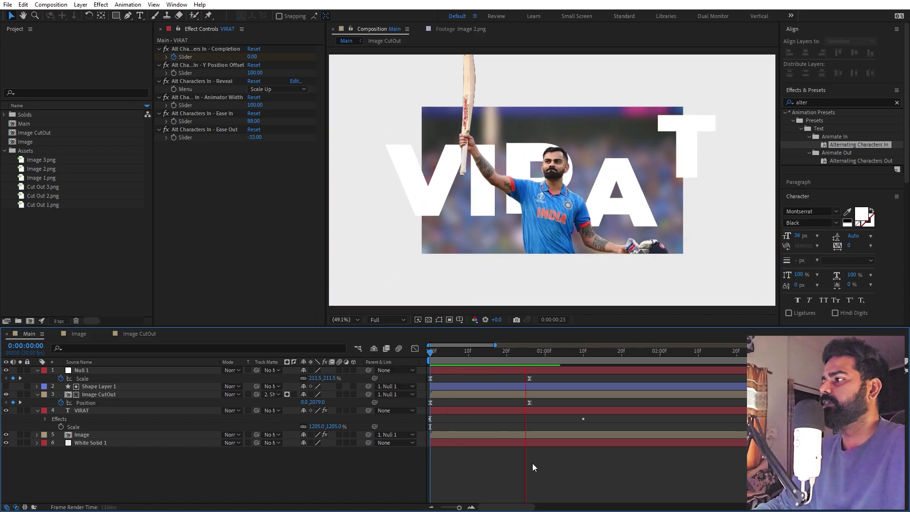
key(space)
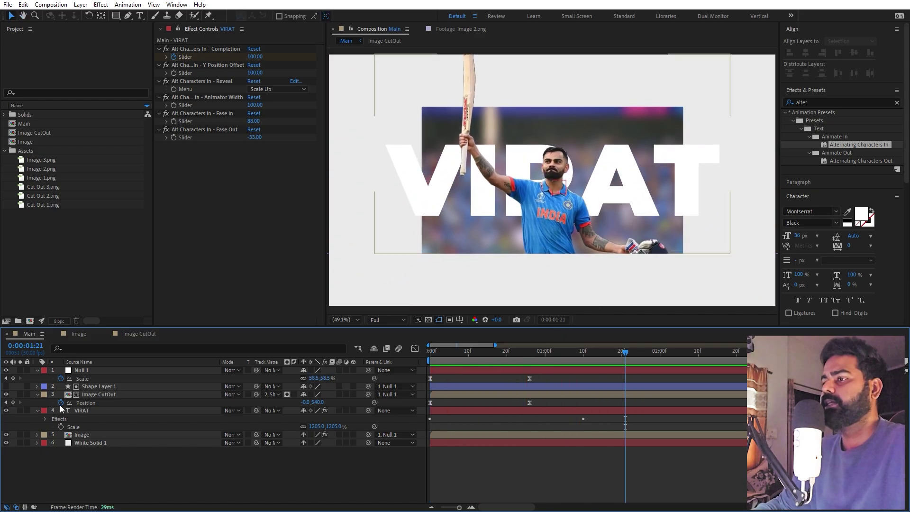
- Shift Null 1, Shape Layer 1, Image CutOut and Image to start at about 1:12, and preview the animation
click(93, 368)
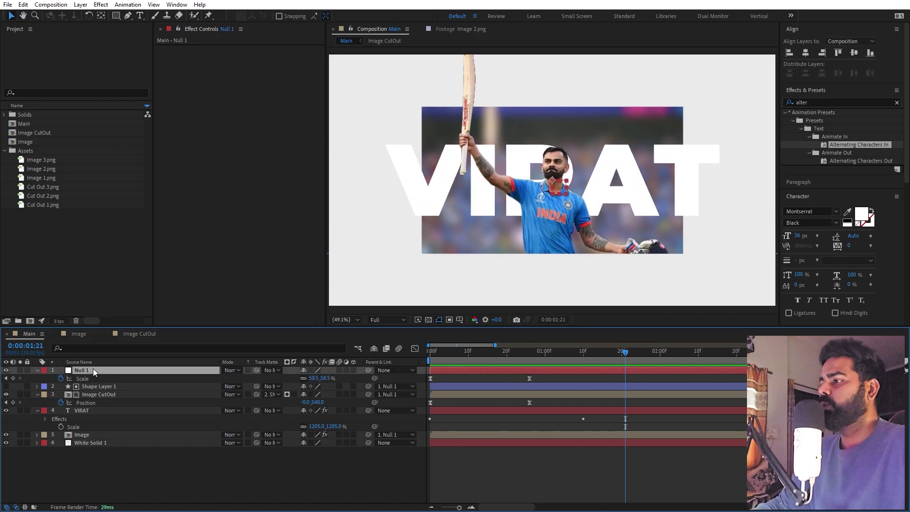
shift+click(94, 394)
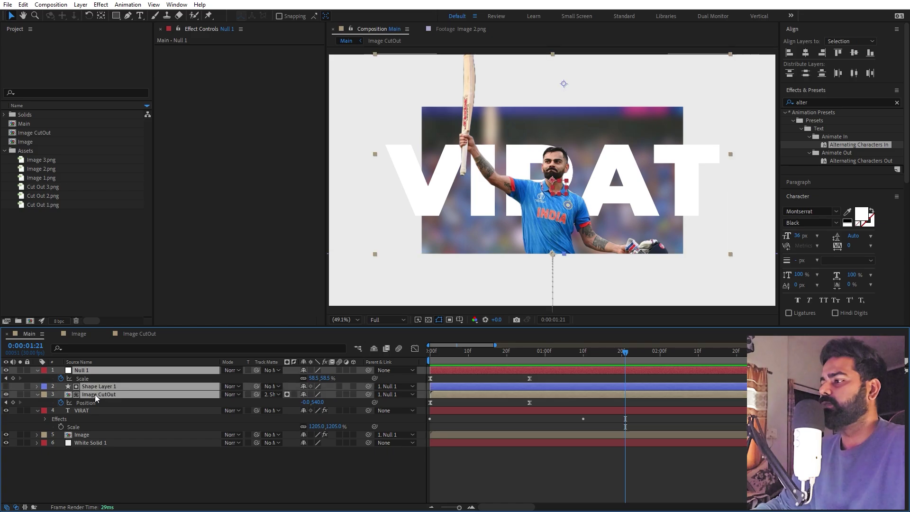
ctrl+click(445, 435)
drag(442, 433, 602, 441)
click(608, 476)
key(Home)
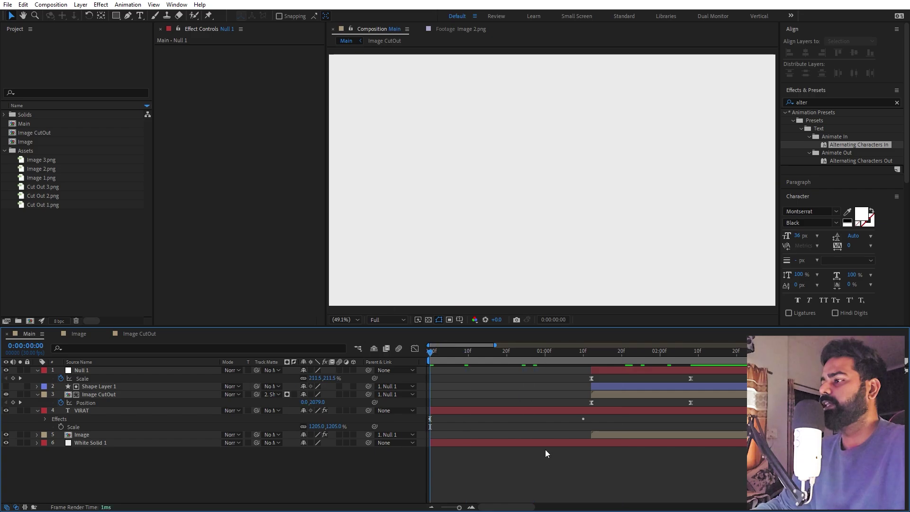
key(space)
key(space)
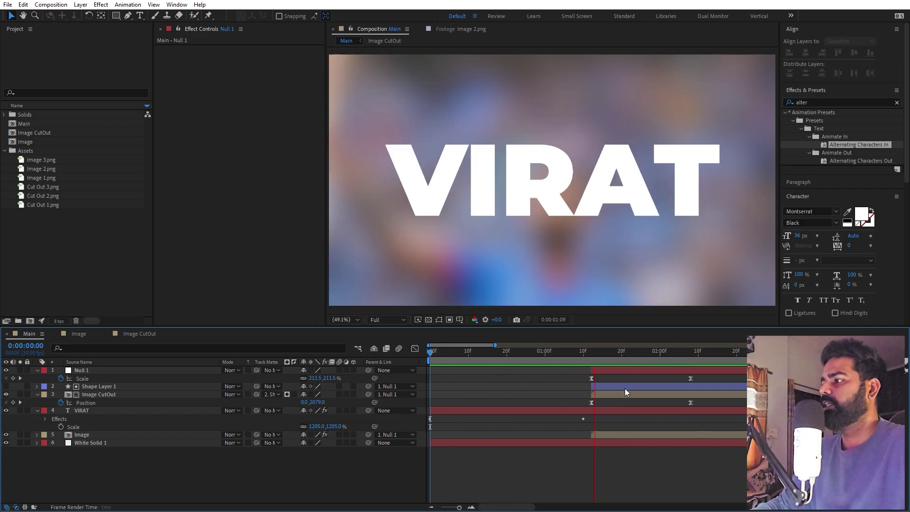
- Move Null 1, Shape Layer 1, Image CutOut and Image together to start at about frame 18, and preview the timing
click(593, 367)
shift+click(602, 394)
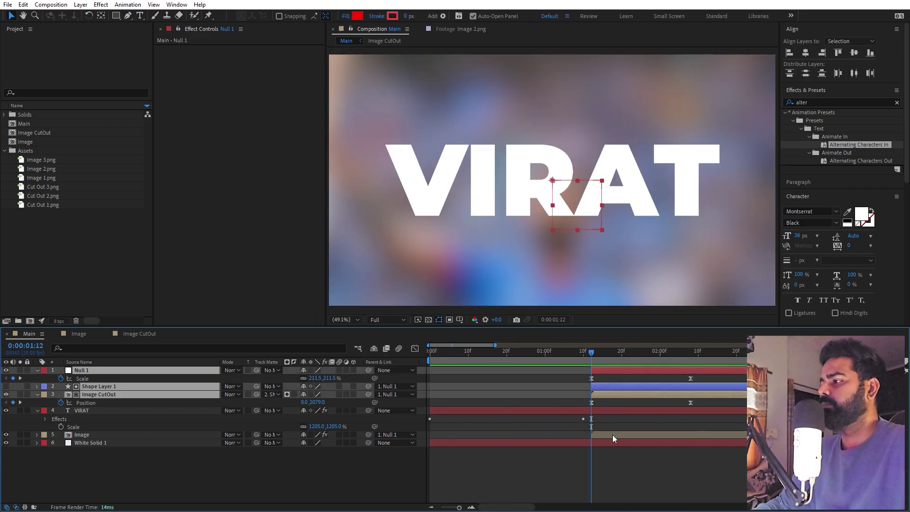
ctrl+click(612, 433)
drag(619, 434, 527, 437)
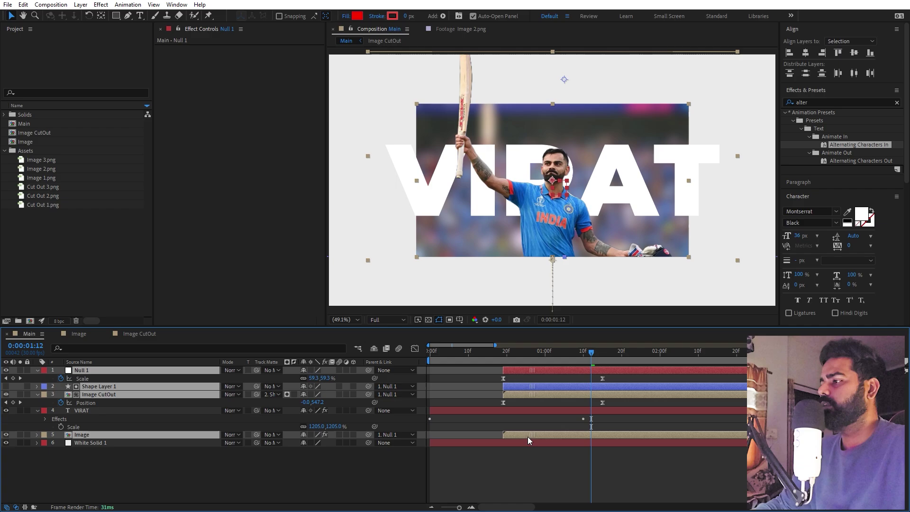
click(430, 360)
key(space)
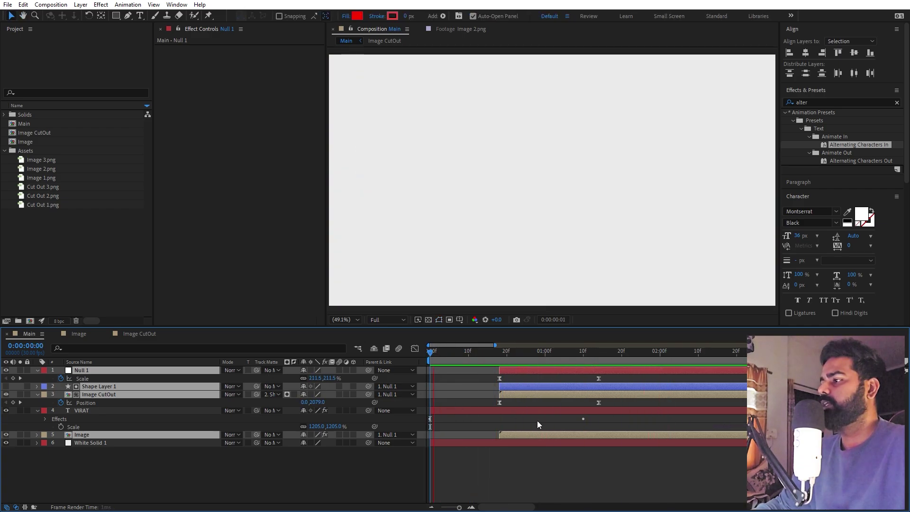
- Move Null 1's last Scale keyframe and Image CutOut's last Position keyframe to about 1:26, and preview the slower motion
click(606, 404)
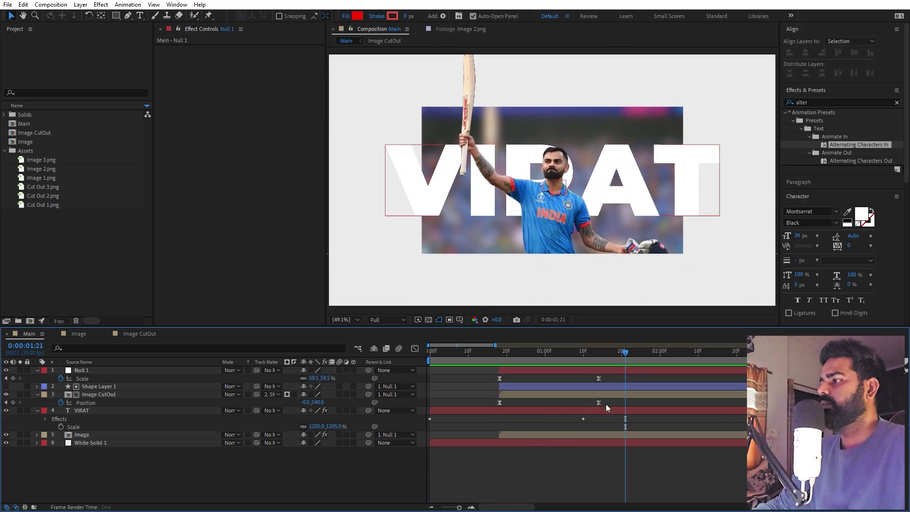
drag(606, 403, 644, 379)
key(space)
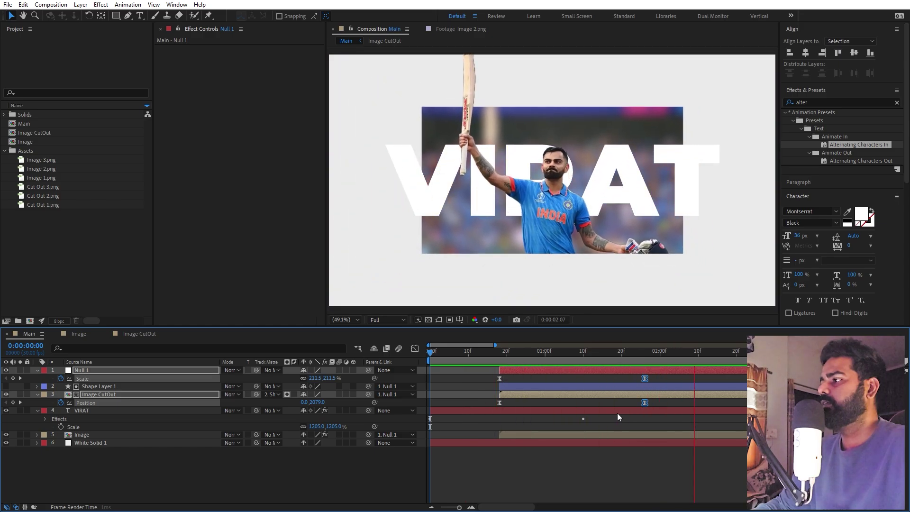
click(623, 455)
click(32, 246)
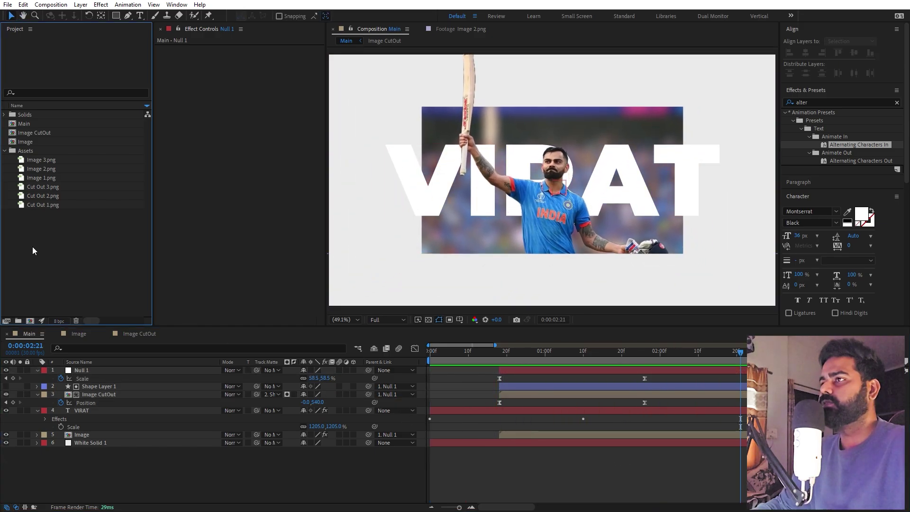
- Draw an open, winding six-point Pen path with no fill, from just outside the frame's left edge around the player to the upper right
click(127, 17)
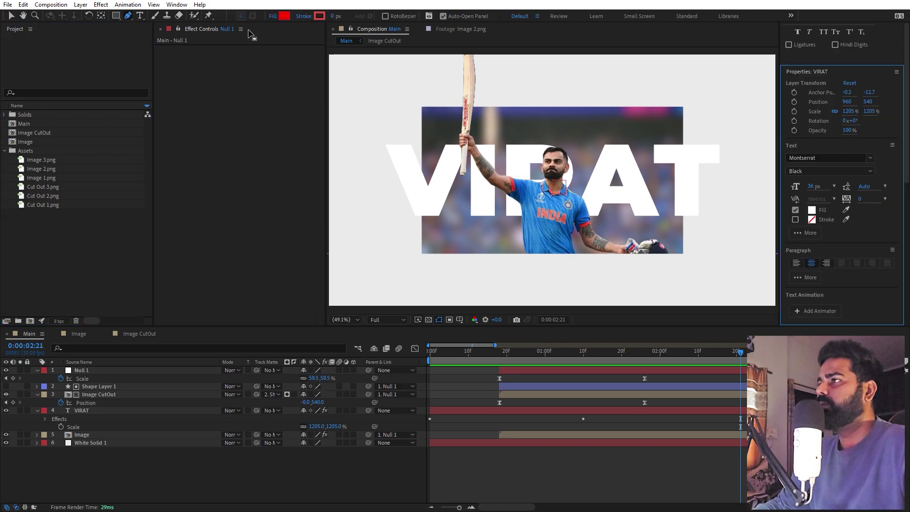
click(273, 16)
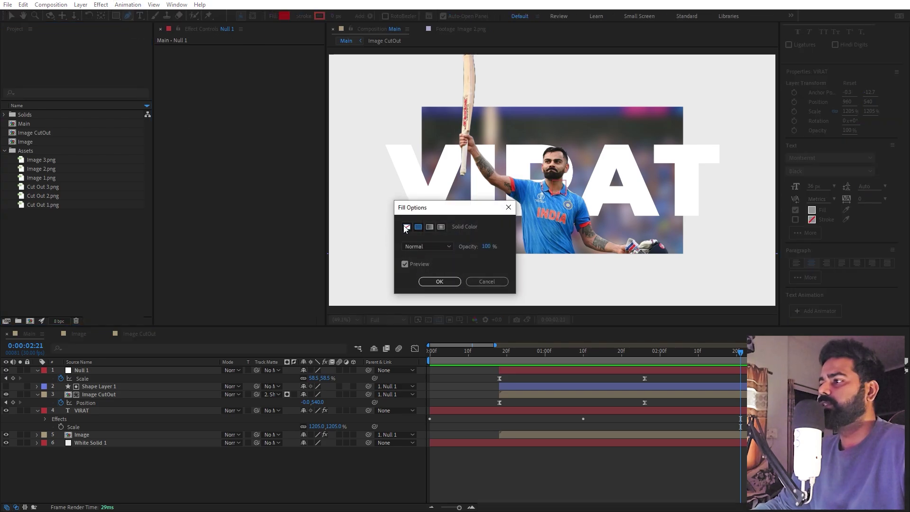
click(439, 283)
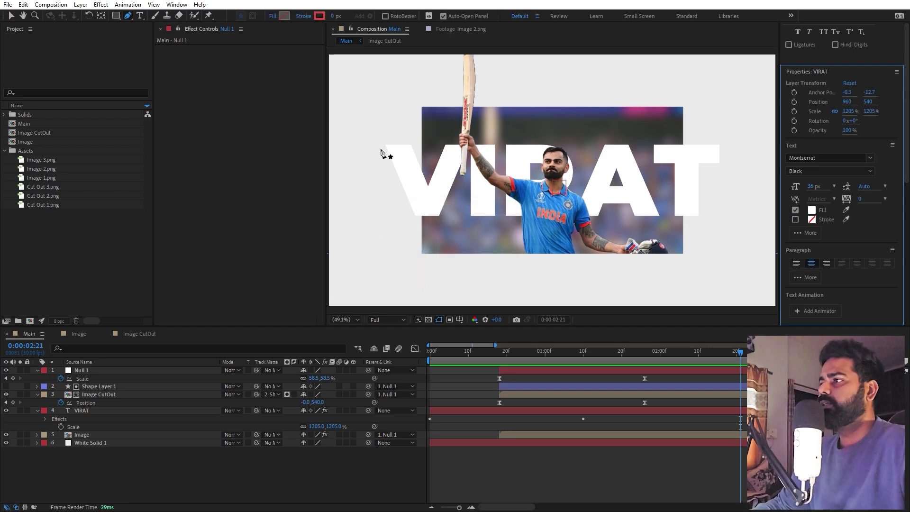
key(comma)
key(comma)
click(431, 153)
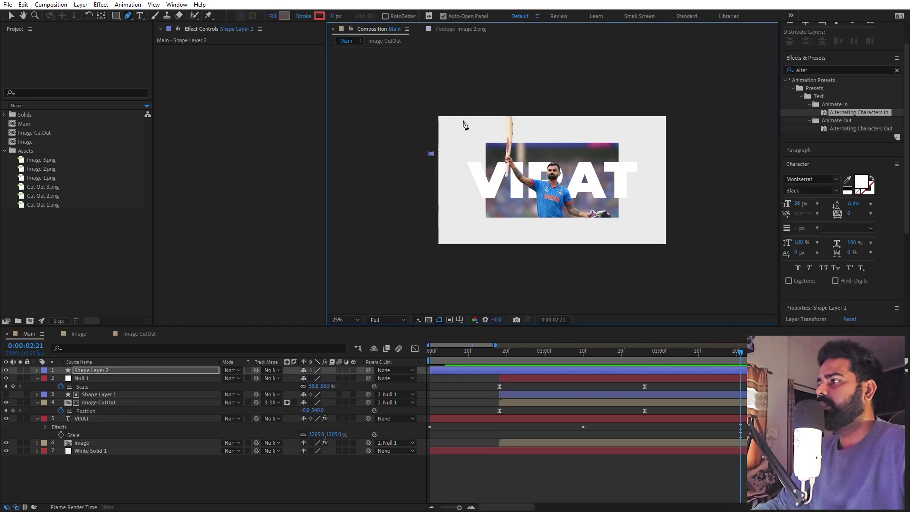
drag(508, 124, 525, 150)
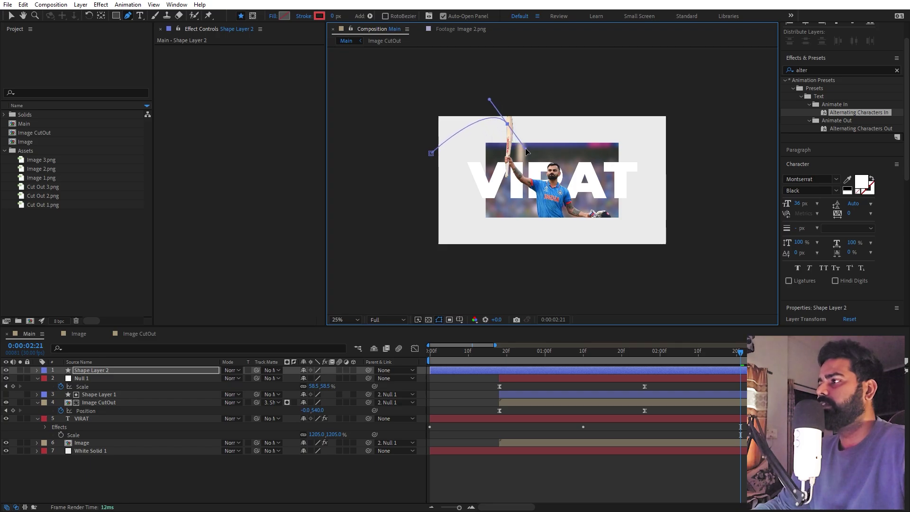
drag(467, 203, 469, 223)
drag(564, 234, 640, 187)
drag(659, 163, 659, 135)
drag(606, 129, 588, 141)
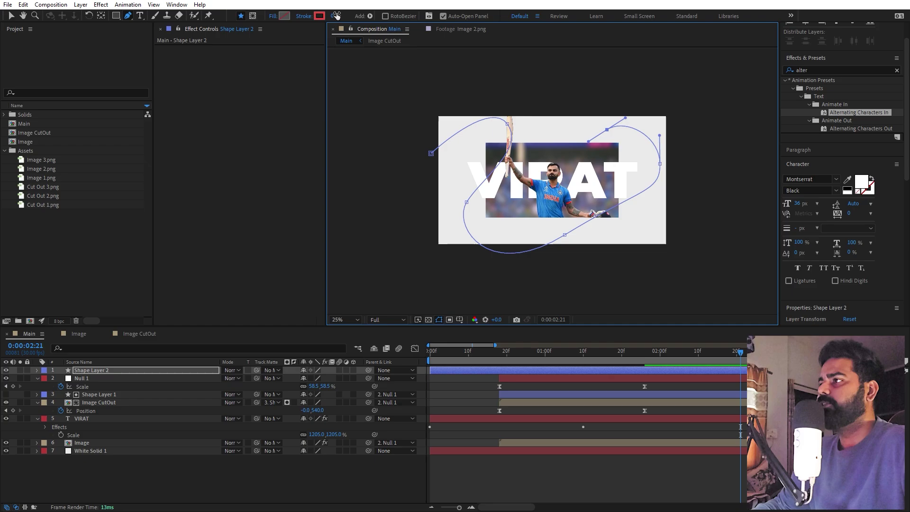
- Set Shape Layer 2's stroke width to 138 px and its line cap to Round Cap
drag(335, 17, 404, 17)
click(85, 349)
text(cap)
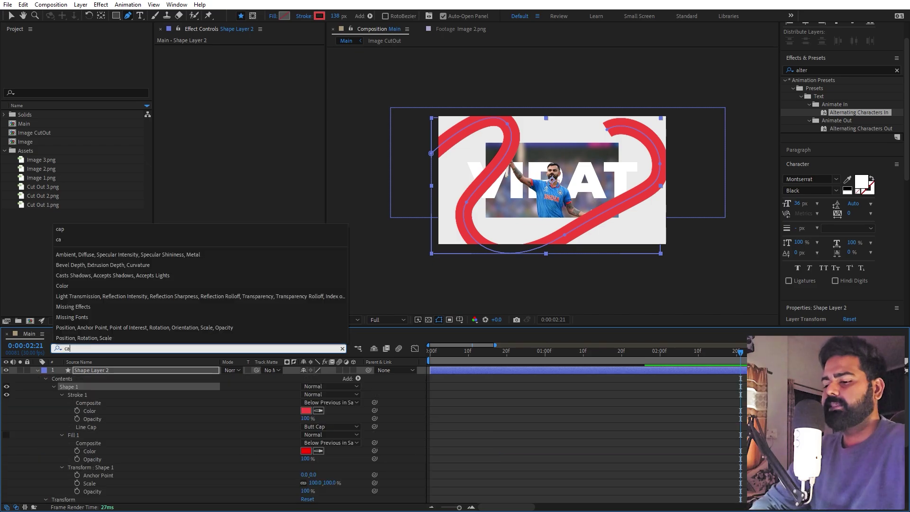
click(330, 403)
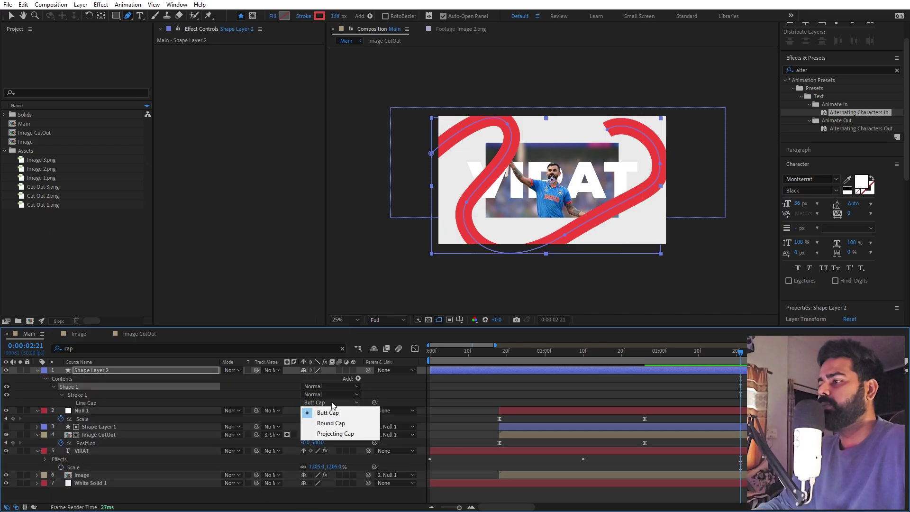
click(324, 424)
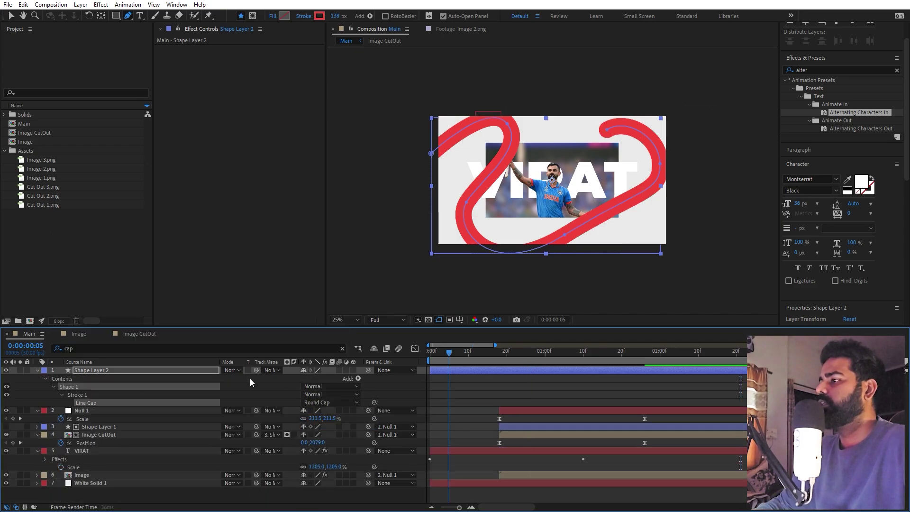
- Add Trim Paths to Shape 1 in Shape Layer 2 at the first frame and expand its properties
key(Home)
click(337, 319)
click(351, 341)
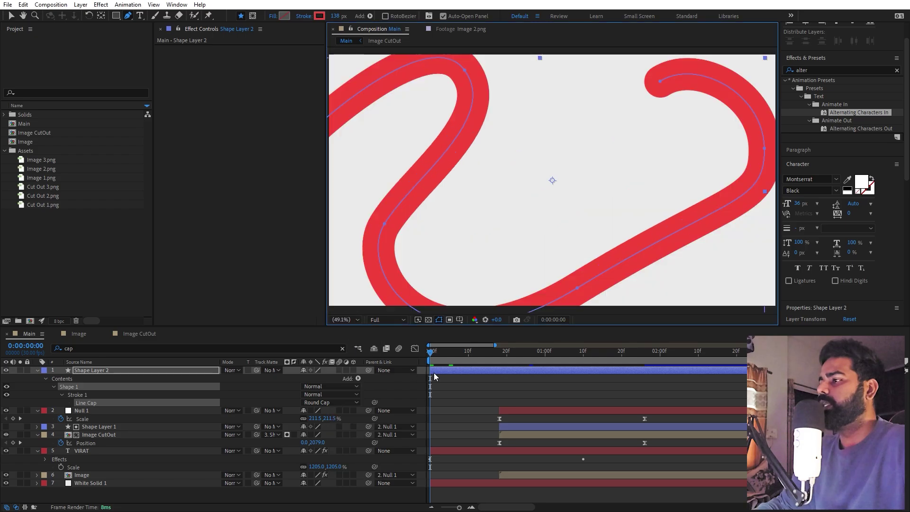
click(357, 378)
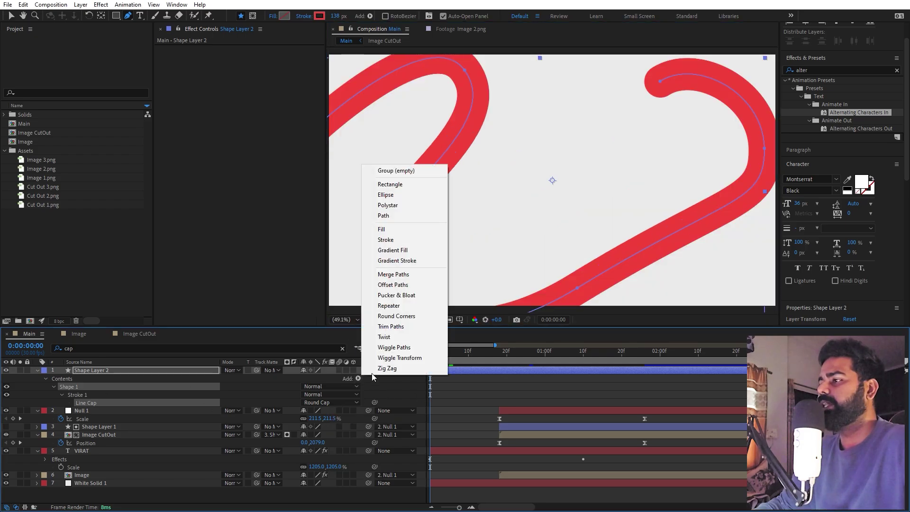
click(384, 337)
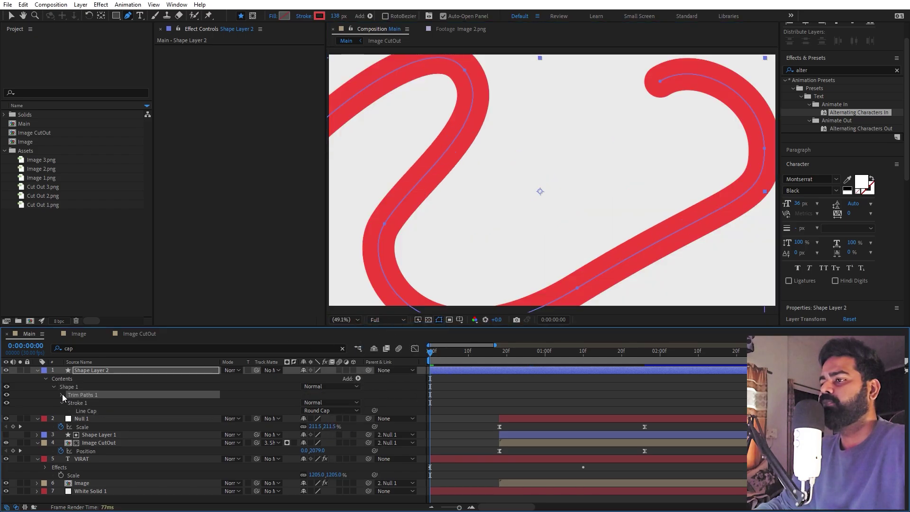
click(61, 394)
click(46, 408)
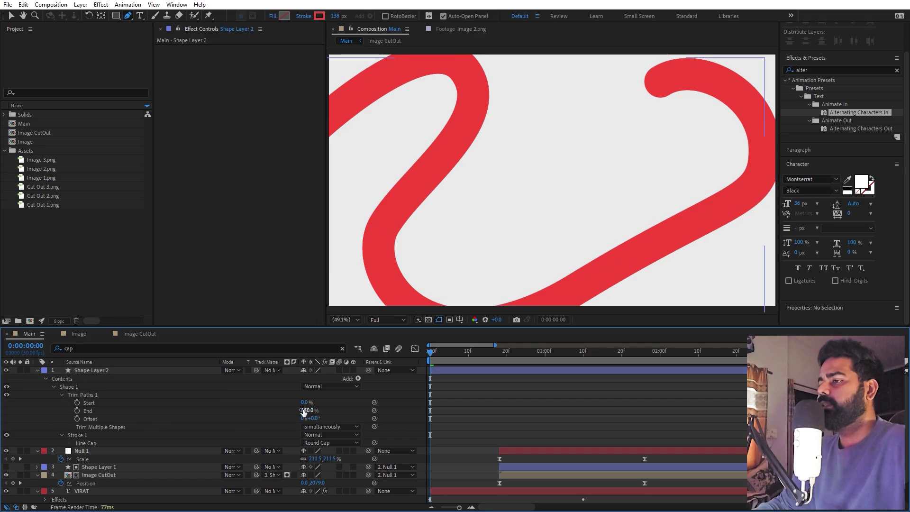
- Keyframe Trim Paths End from 0% at the first frame to 100% at 1:10, with eased keyframes
drag(303, 411, 80, 413)
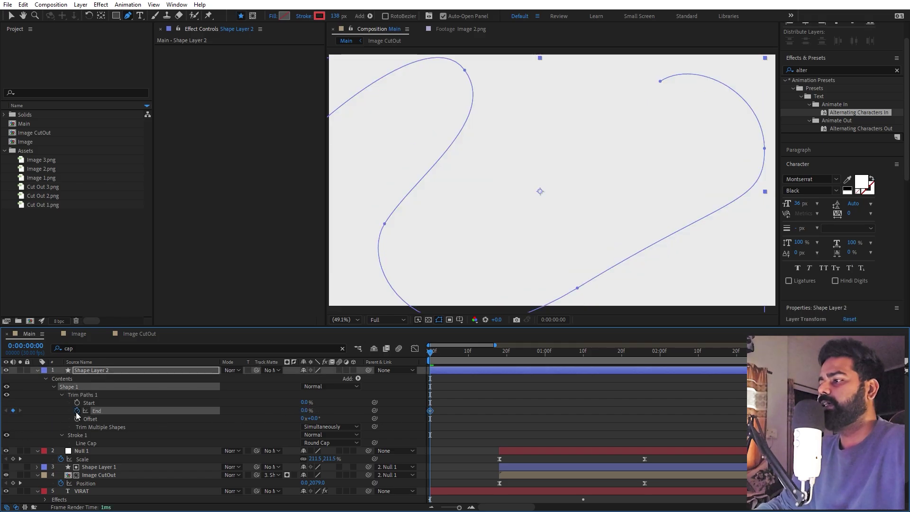
drag(461, 359, 582, 367)
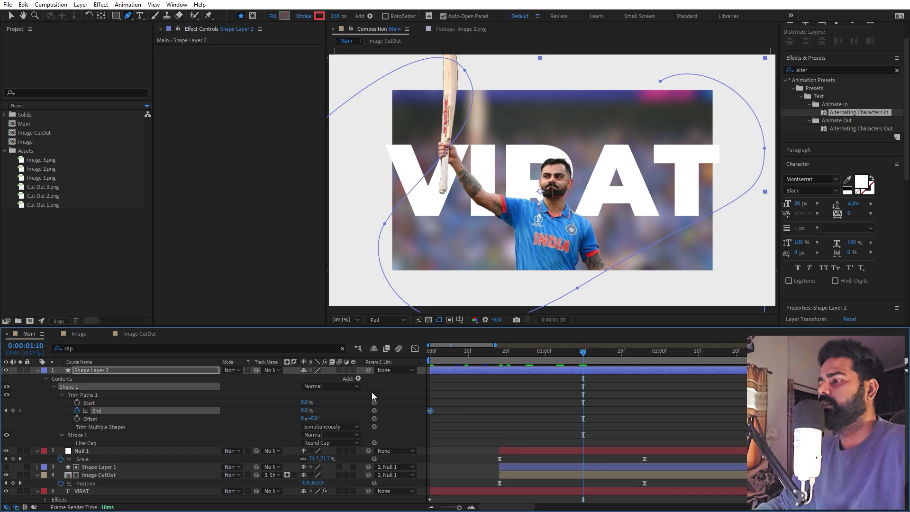
mouse_move(305, 411)
mouse_down()
mouse_move(652, 424)
mouse_move(459, 422)
mouse_move(399, 411)
mouse_up()
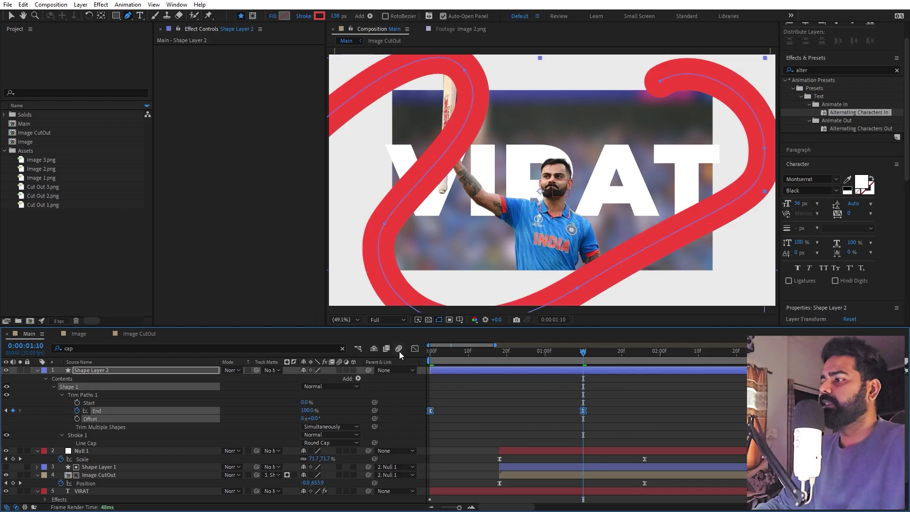
- Shape the End speed graph into an early, sharp peak with a long ease-out, and preview the line animation
click(414, 348)
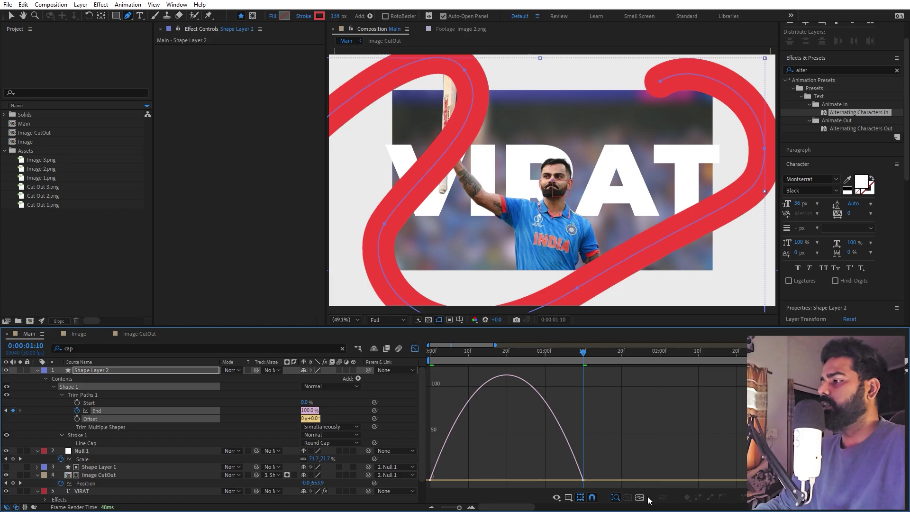
key(v)
click(561, 480)
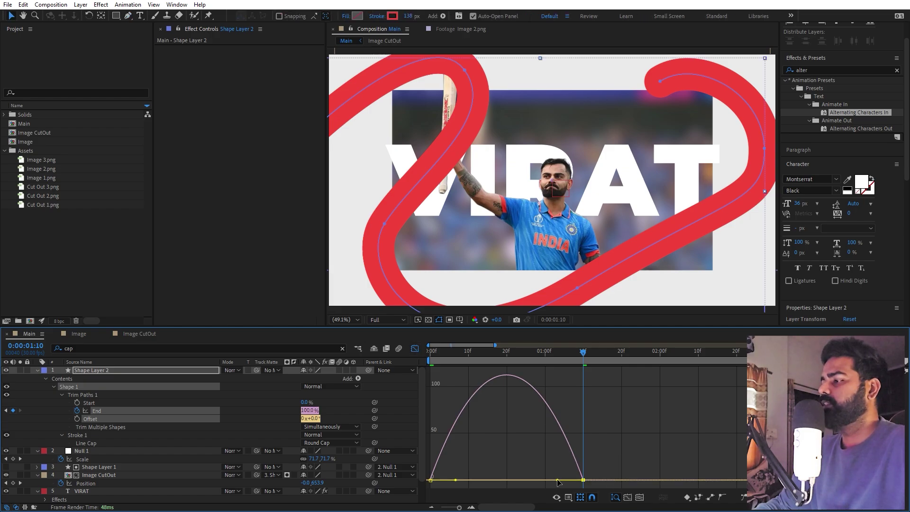
drag(557, 480, 506, 480)
key(Home)
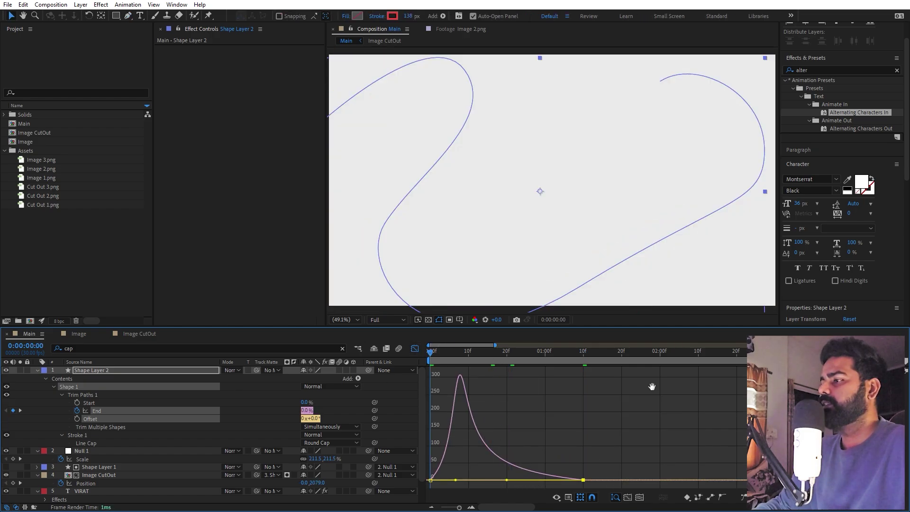
key(space)
key(space)
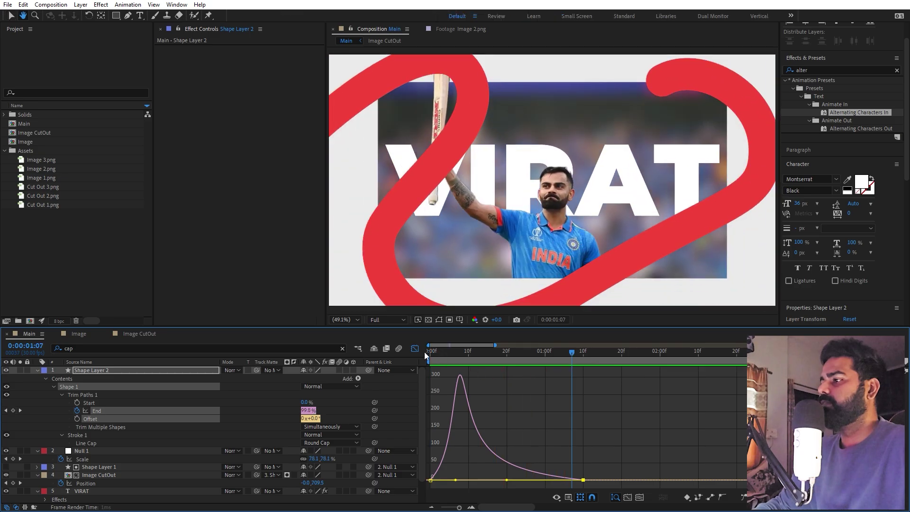
- Soften the End speed peak by shifting both influence handles slightly later, preview the result, and leave the graph editor
drag(507, 480, 522, 479)
drag(456, 480, 468, 479)
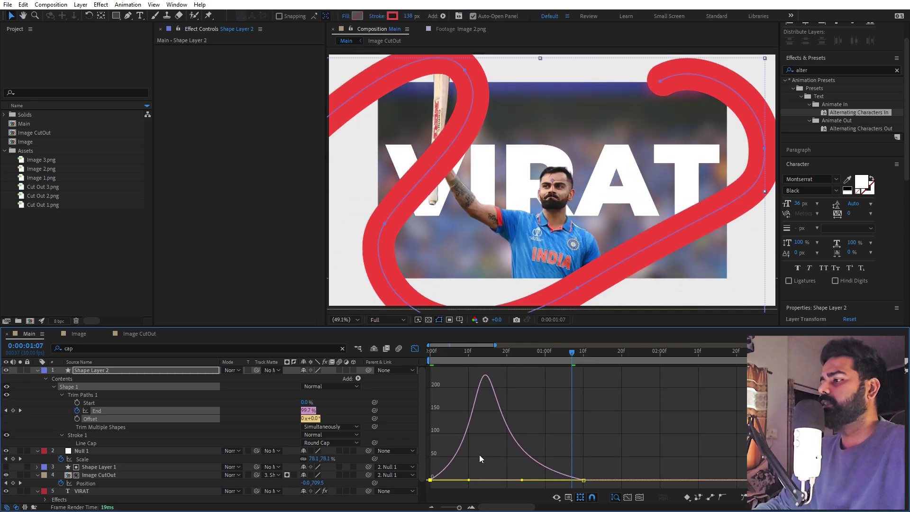
key(Home)
key(space)
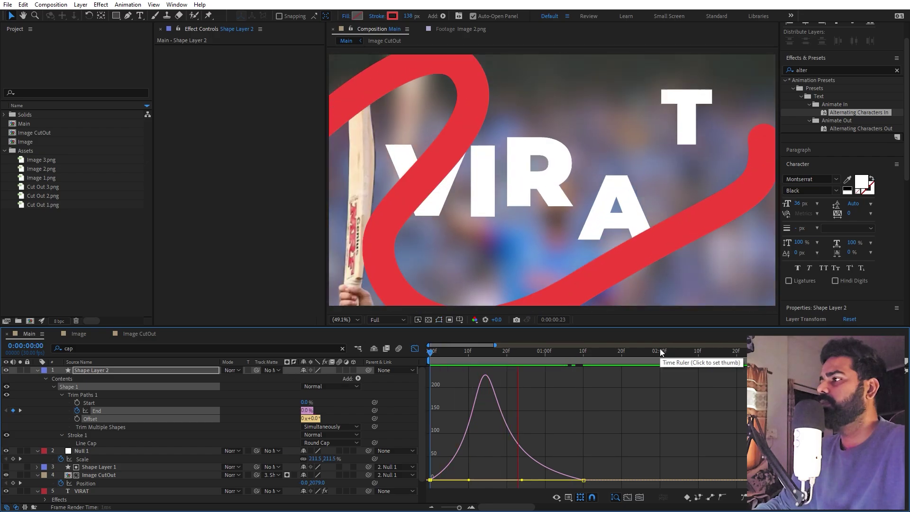
key(space)
key(shift+F3)
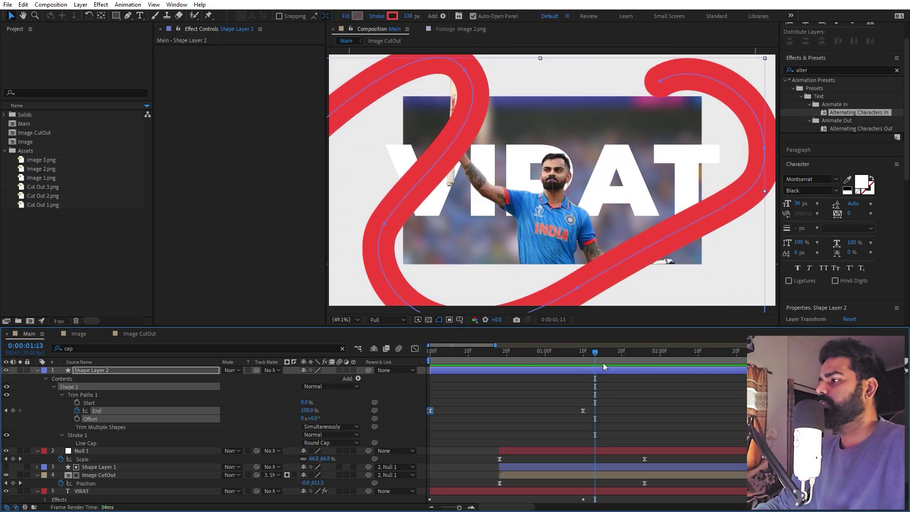
- Move the last Trim Paths End keyframe to about 1:17, fit the composition view, and collapse Shape Layer 2
drag(584, 411, 611, 410)
click(348, 321)
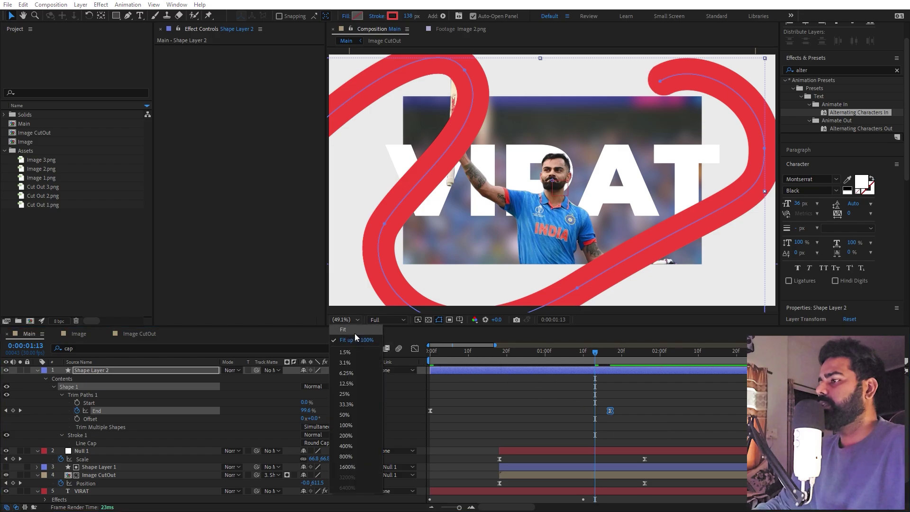
click(354, 329)
click(36, 370)
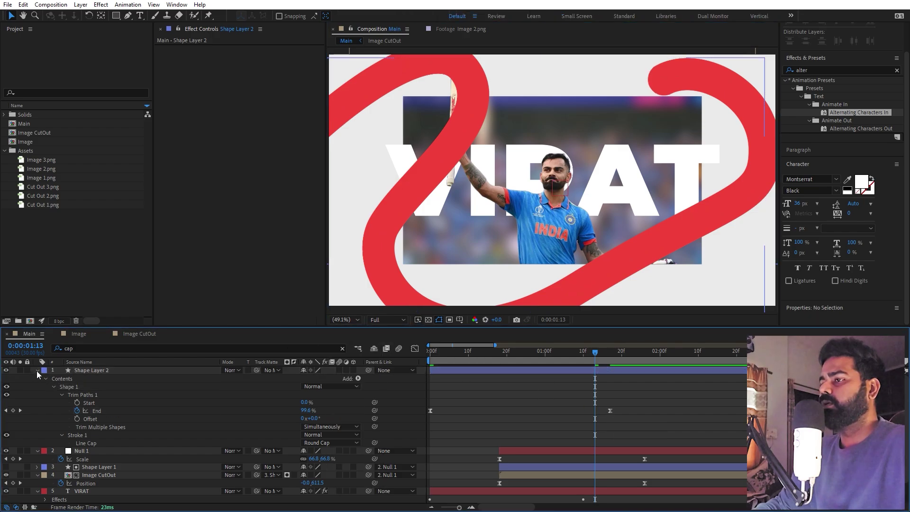
- Move Shape Layer 2 beneath the VIRAT text layer and above the Image layer, and preview the animation
drag(100, 369, 107, 431)
click(525, 470)
key(space)
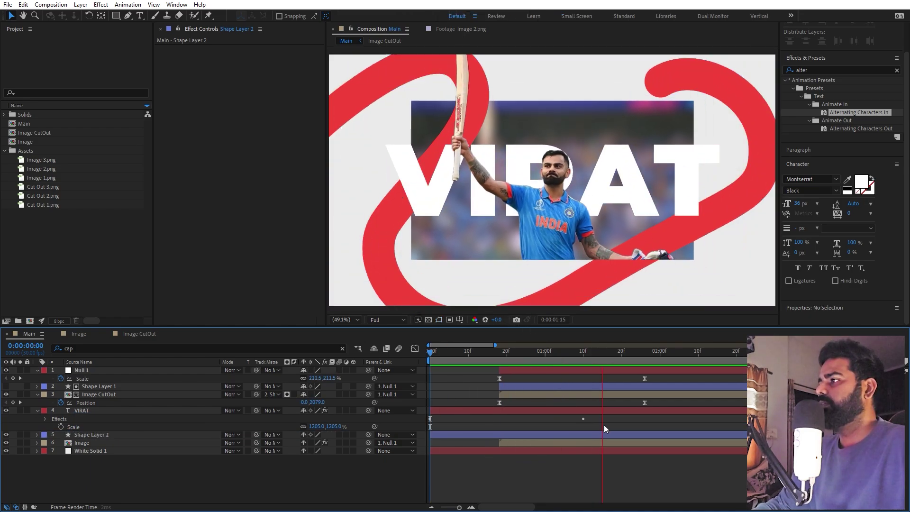
click(603, 435)
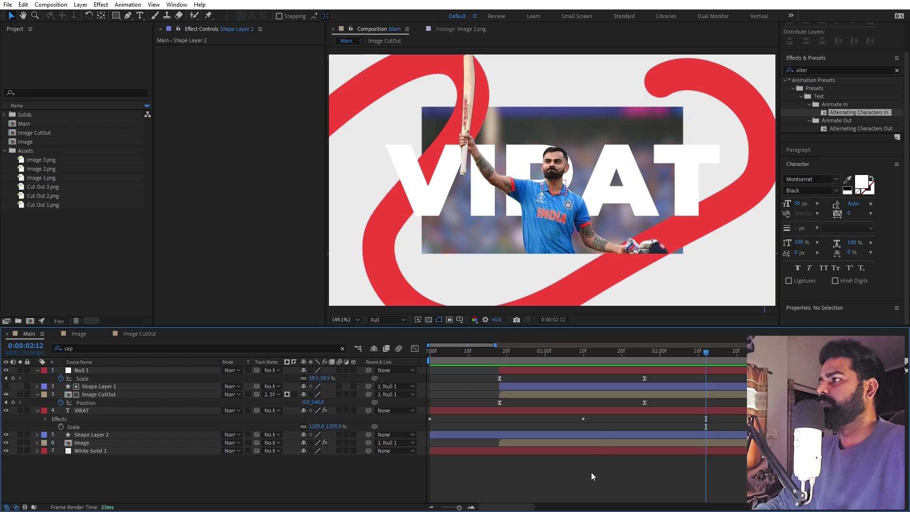
- Reshape the red line with the Pen tool by pulling its lower-left, lower-right and upper-right curves inward toward the photo
key(g)
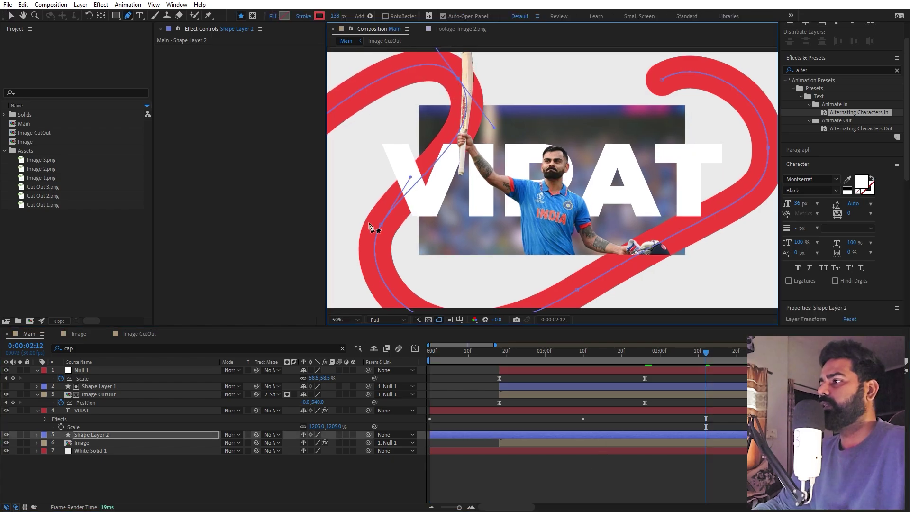
drag(382, 224, 397, 242)
mouse_move(605, 286)
mouse_down()
mouse_move(562, 231)
mouse_move(548, 264)
mouse_up()
drag(710, 125, 683, 128)
drag(604, 57, 582, 73)
key(F2)
key(comma)
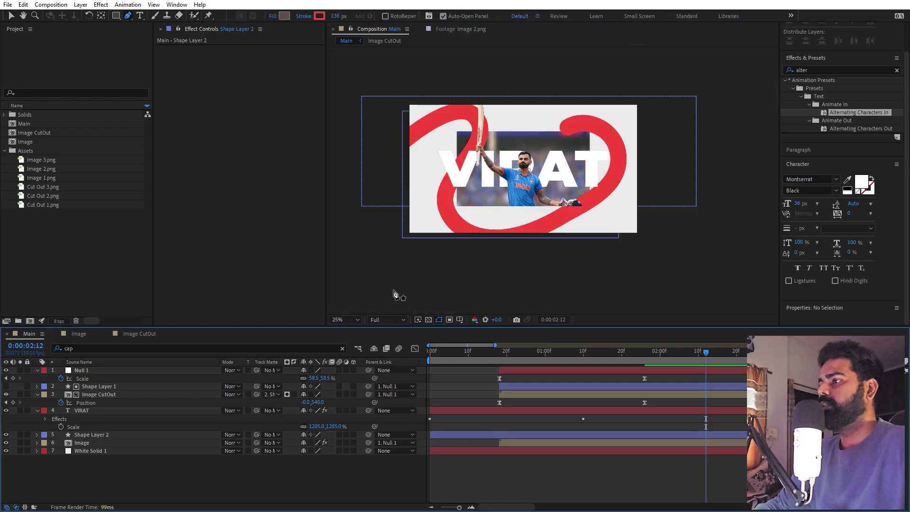
- Fit the composition view, move Null 1's last Scale keyframe to about 2:17, and preview the animation
click(346, 319)
click(348, 340)
key(space)
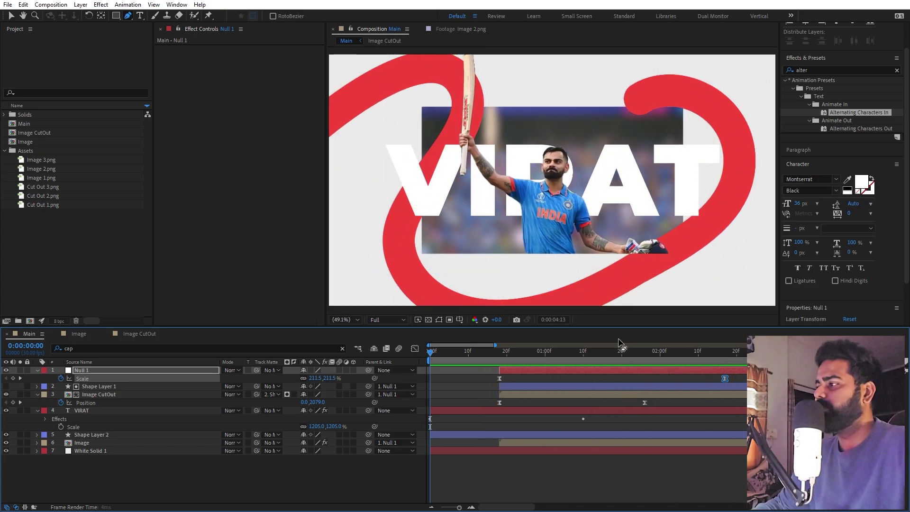
key(v)
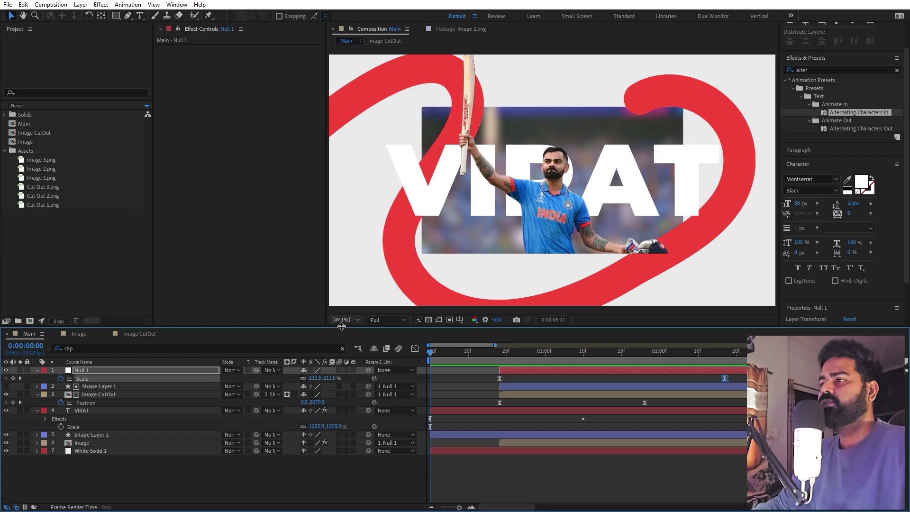
- Add Image 1.png to the Image composition as a layer above Image 2.png
click(147, 334)
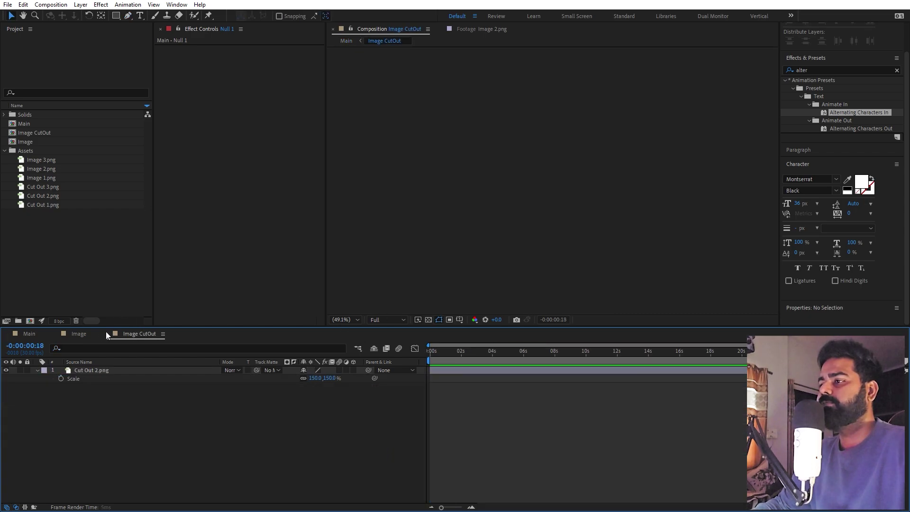
click(80, 335)
click(429, 353)
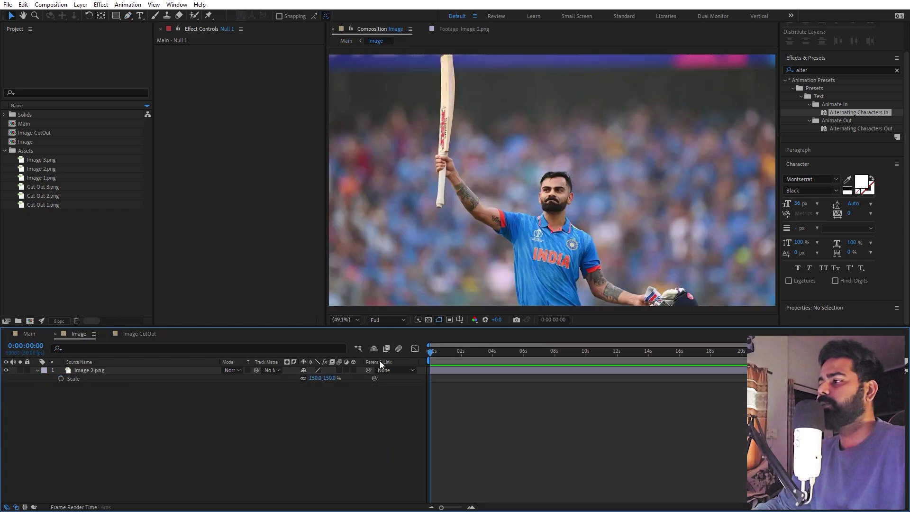
click(42, 168)
click(41, 161)
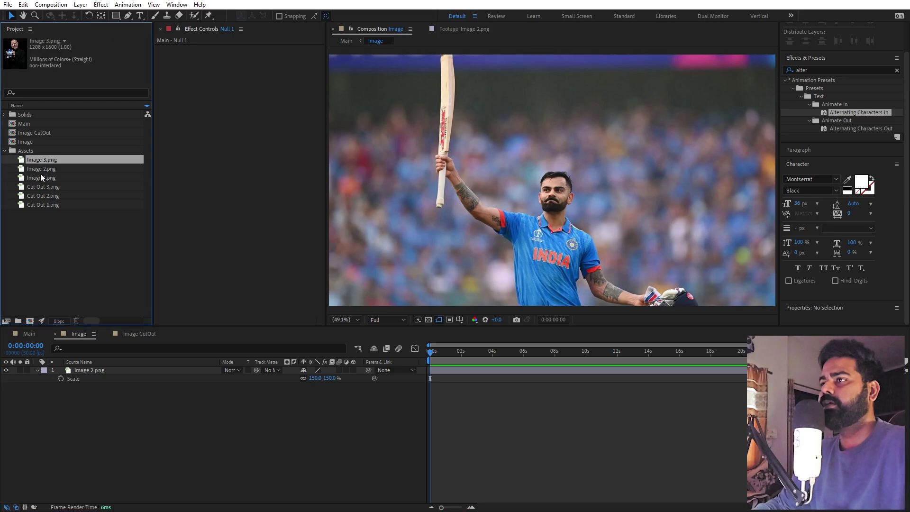
click(43, 178)
drag(47, 177, 79, 370)
- Scale the Image 1.png layer to 193% so it fills the frame
key(s)
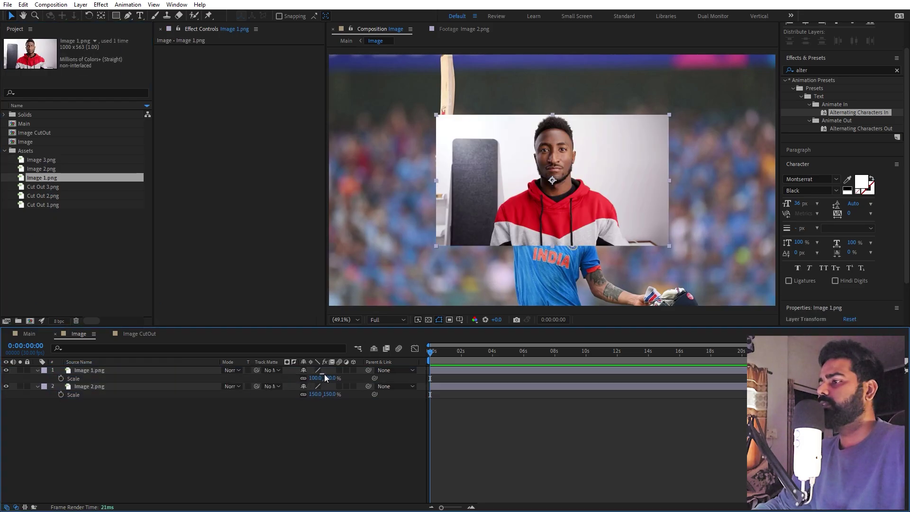
drag(324, 377, 744, 377)
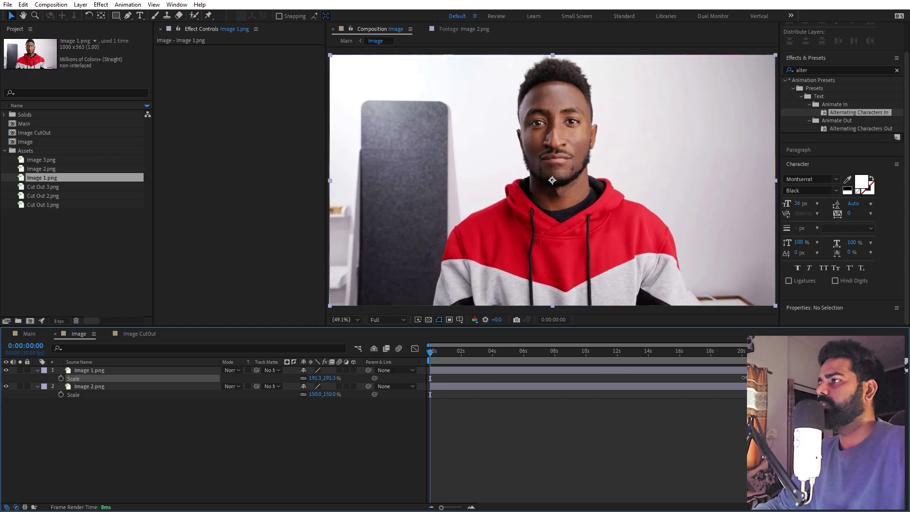
click(316, 378)
text(193)
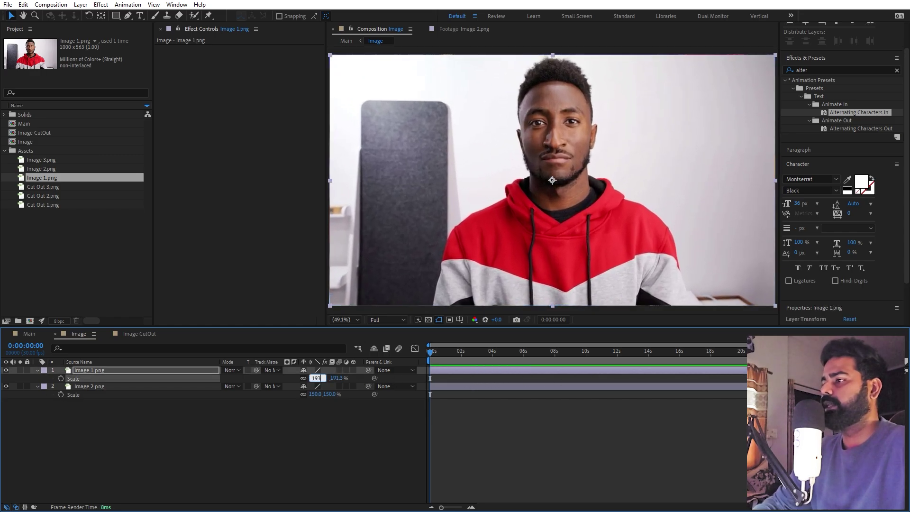
key(Return)
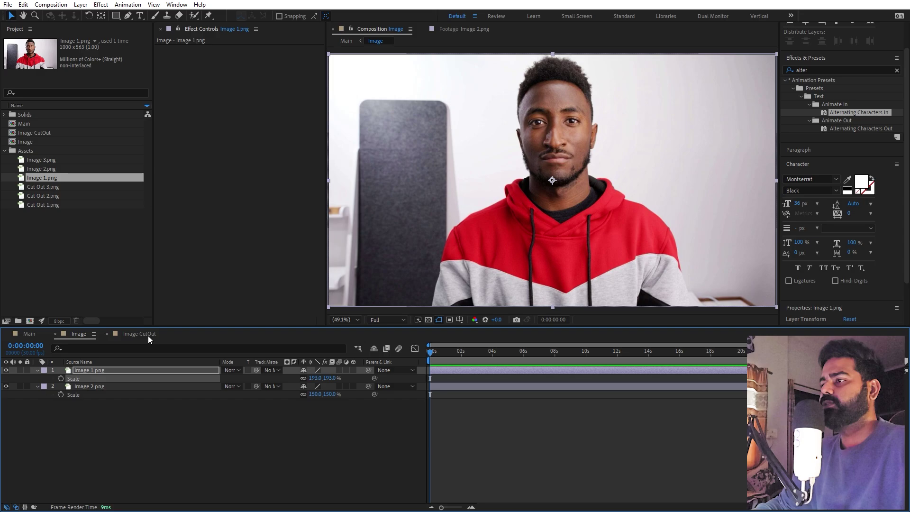
- Add Cut Out 1.png to the Image CutOut composition as a layer above Cut Out 2.png
click(145, 334)
click(52, 194)
click(47, 205)
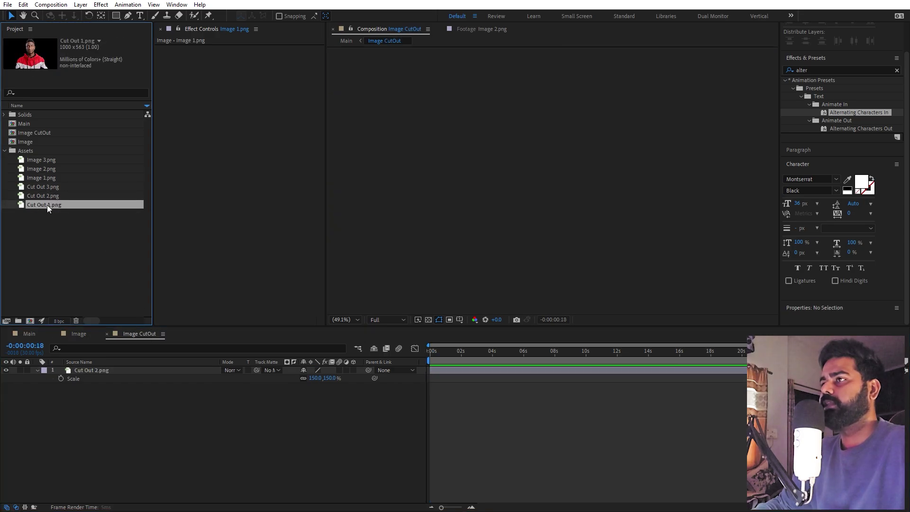
drag(45, 205, 72, 367)
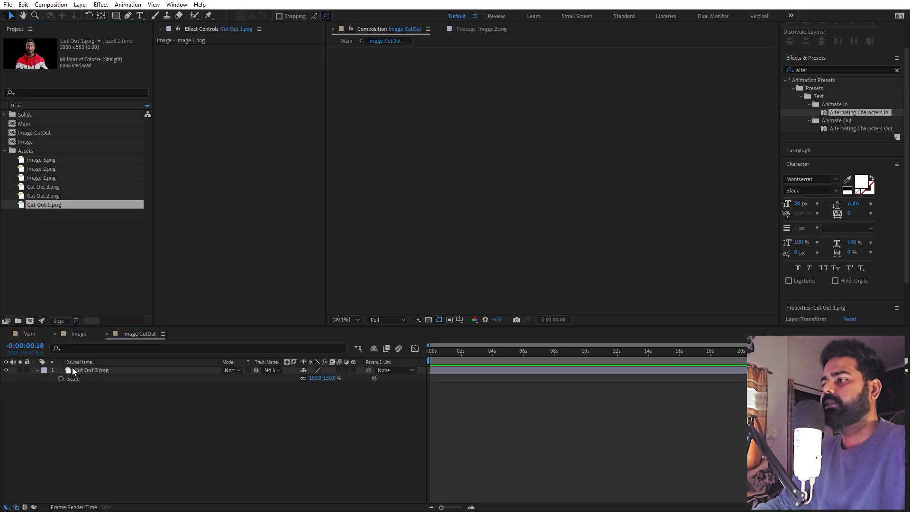
- Scale the Cut Out 1.png layer to 193% and hide the Cut Out 2.png layer
key(s)
click(315, 378)
text(1923)
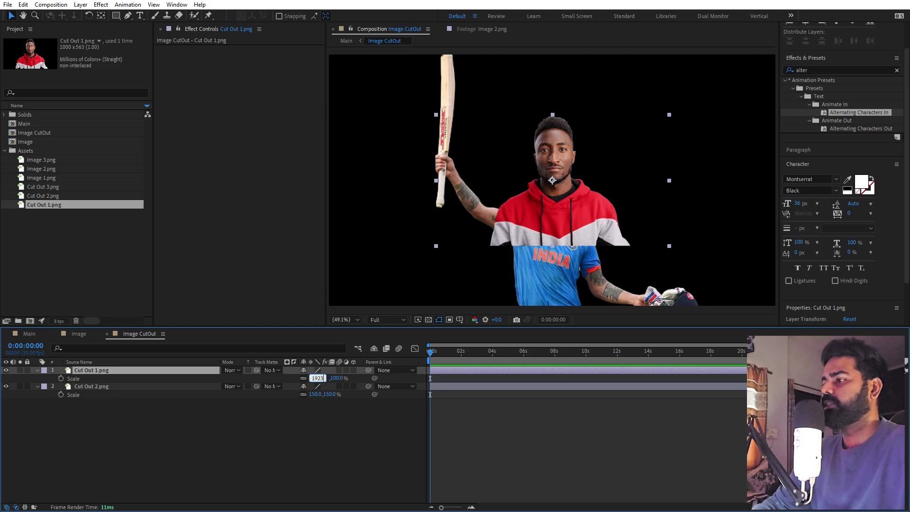
key(Return)
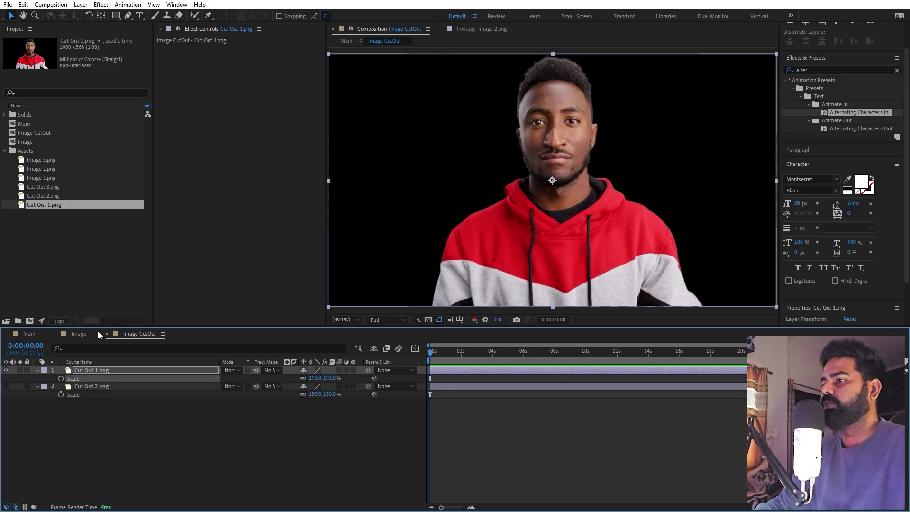
- Return to the Main composition and replace the VIRAT text with MKBHD
click(84, 336)
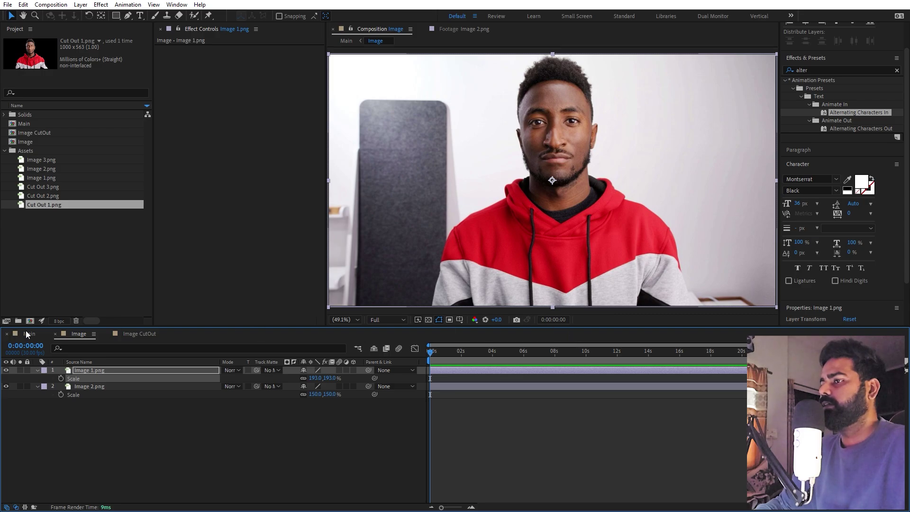
click(27, 334)
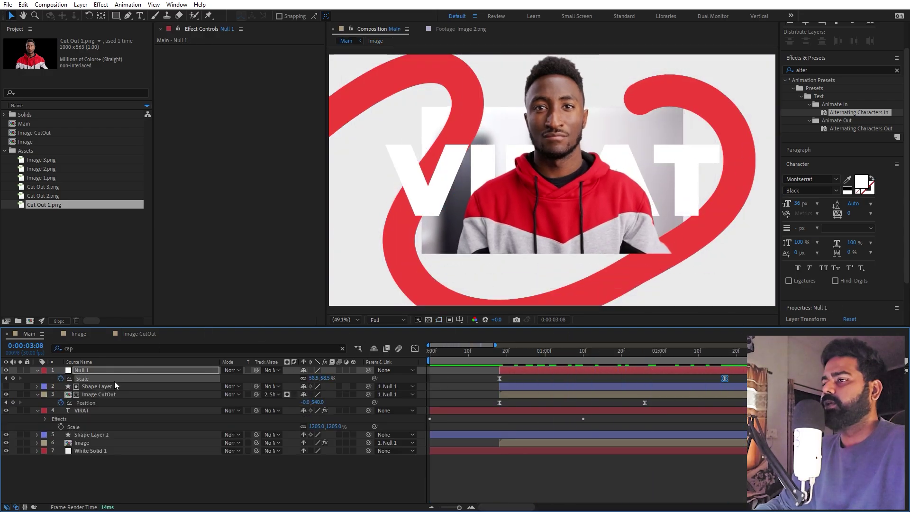
double_click(92, 411)
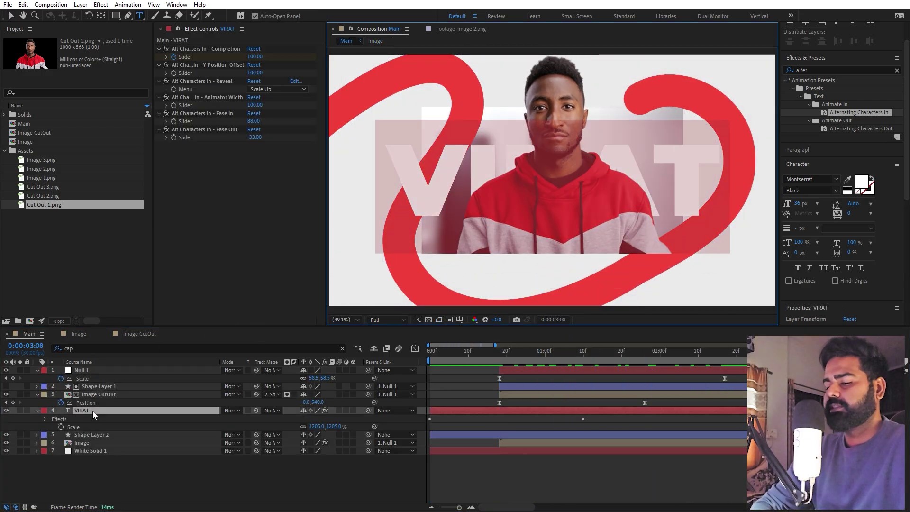
text(M)
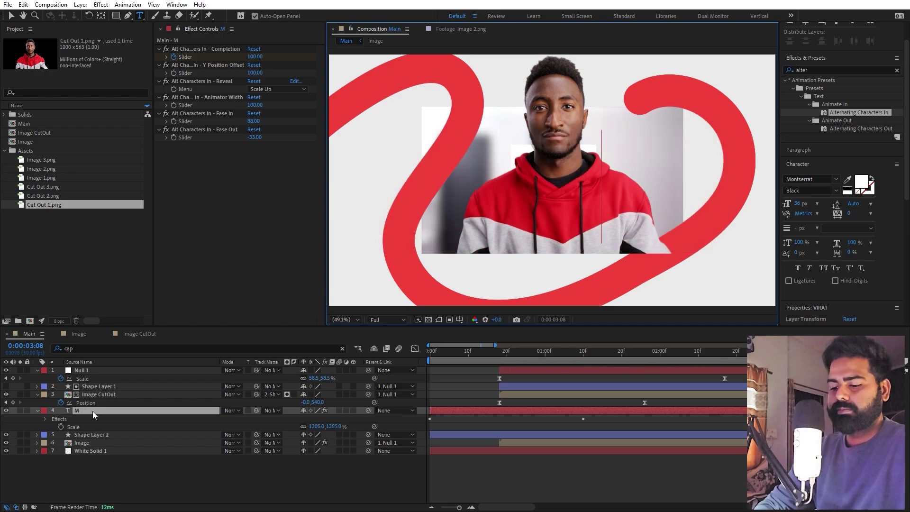
text(KBHD)
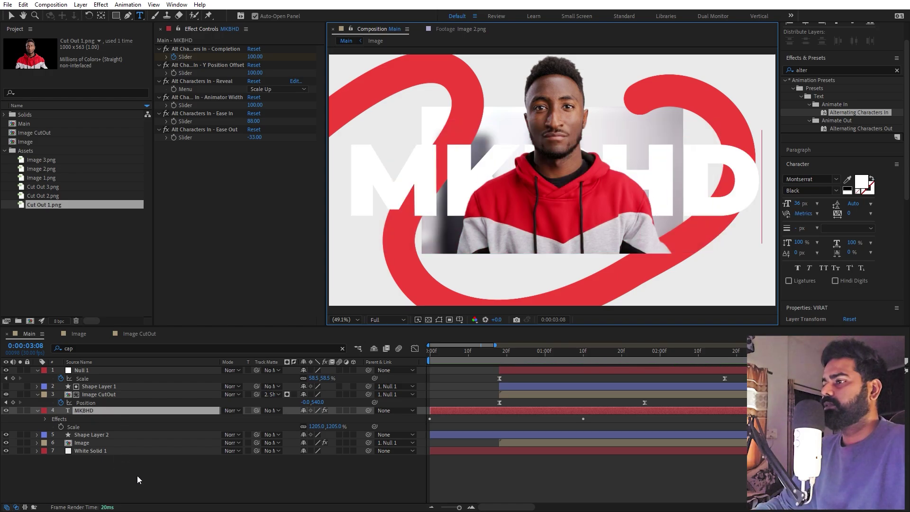
click(158, 481)
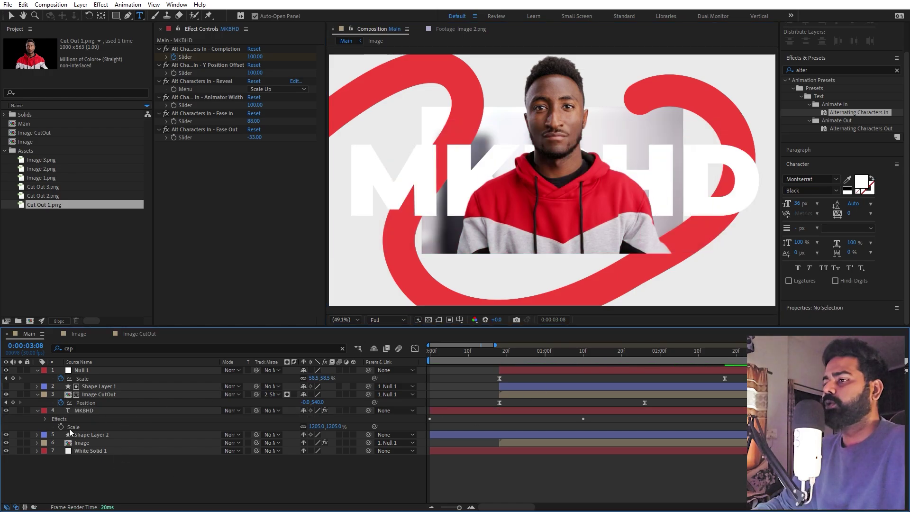
- Apply a Fill effect to White Solid 1 and set its color to dark grey 1D1D1D
click(89, 451)
double_click(836, 71)
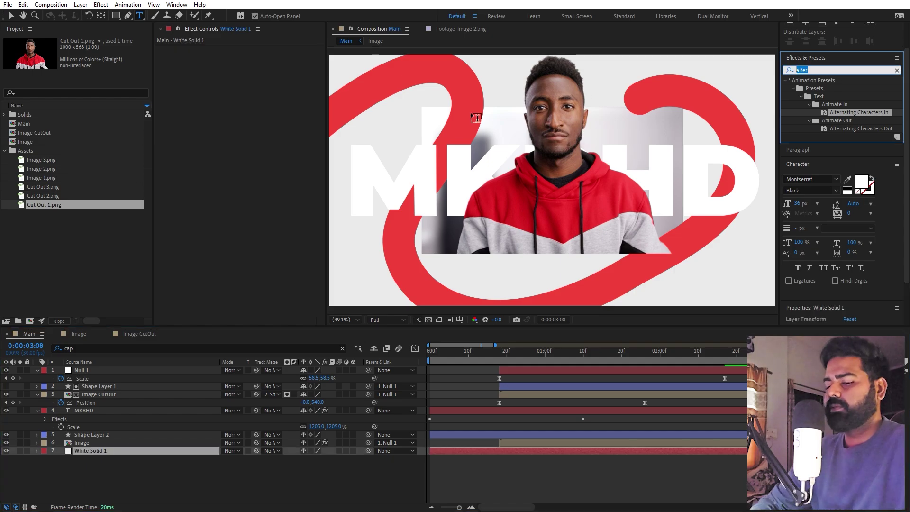
text(fill)
drag(817, 136, 146, 451)
click(252, 73)
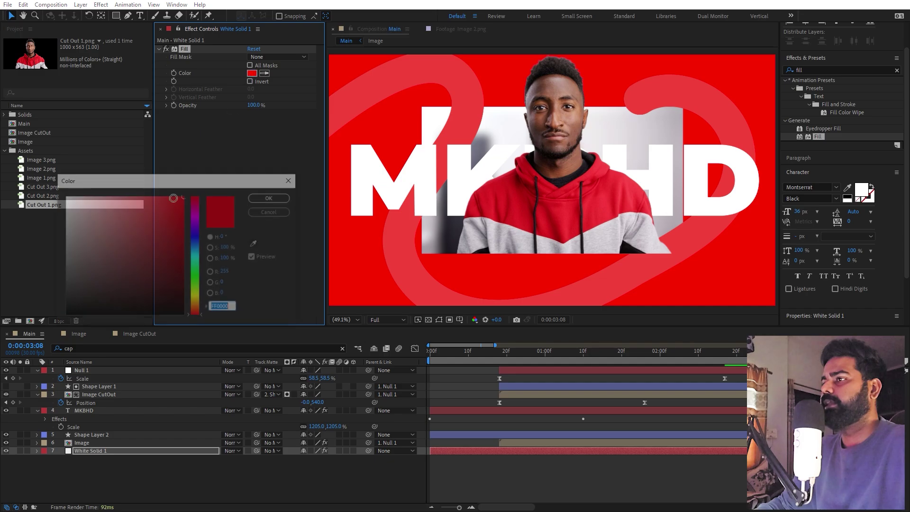
drag(116, 262, 37, 301)
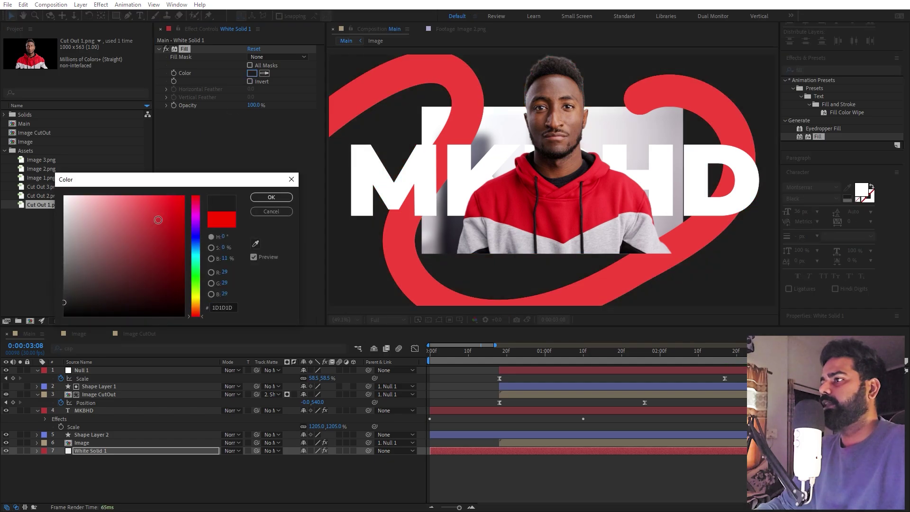
key(Return)
click(617, 480)
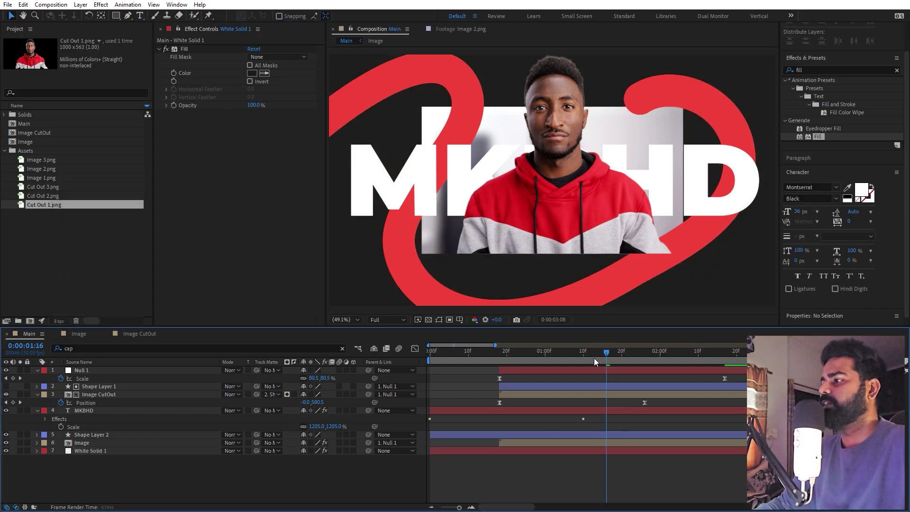
- Preview the MKBHD animation from the first frame and scrub through to about 2:05
key(Home)
key(space)
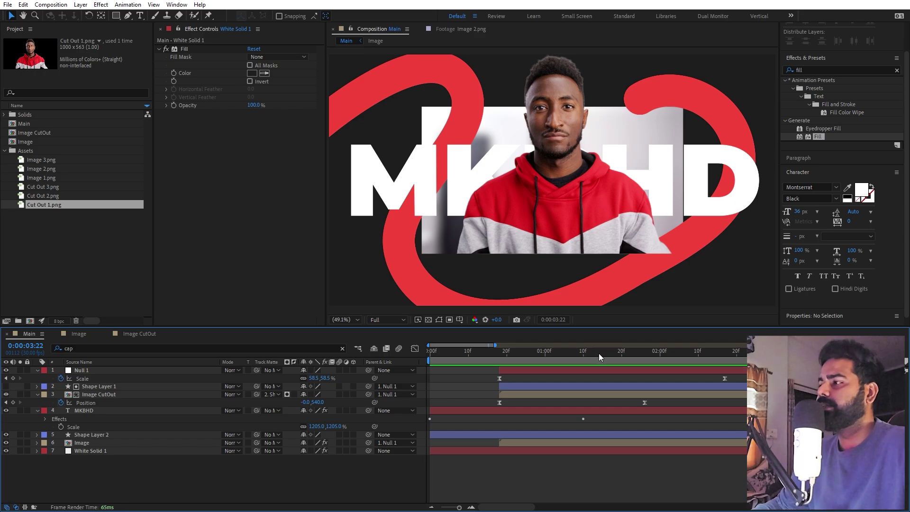
drag(598, 354, 680, 362)
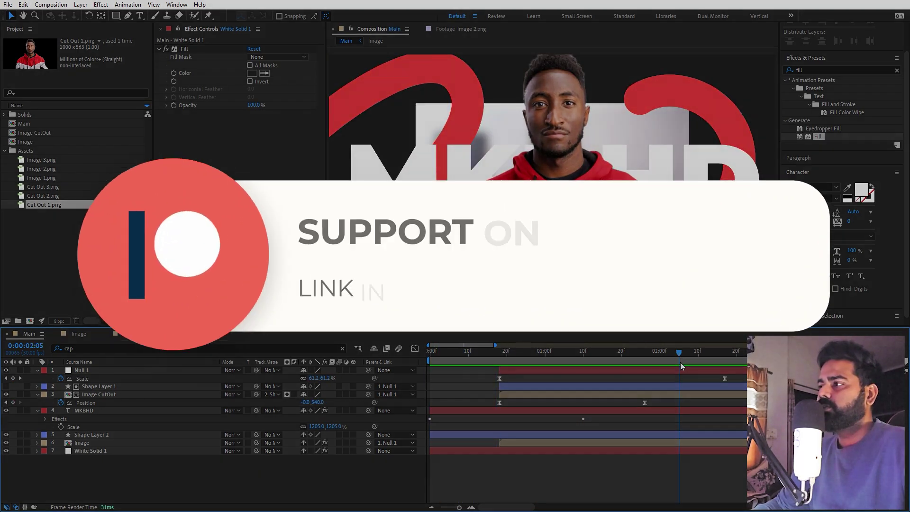